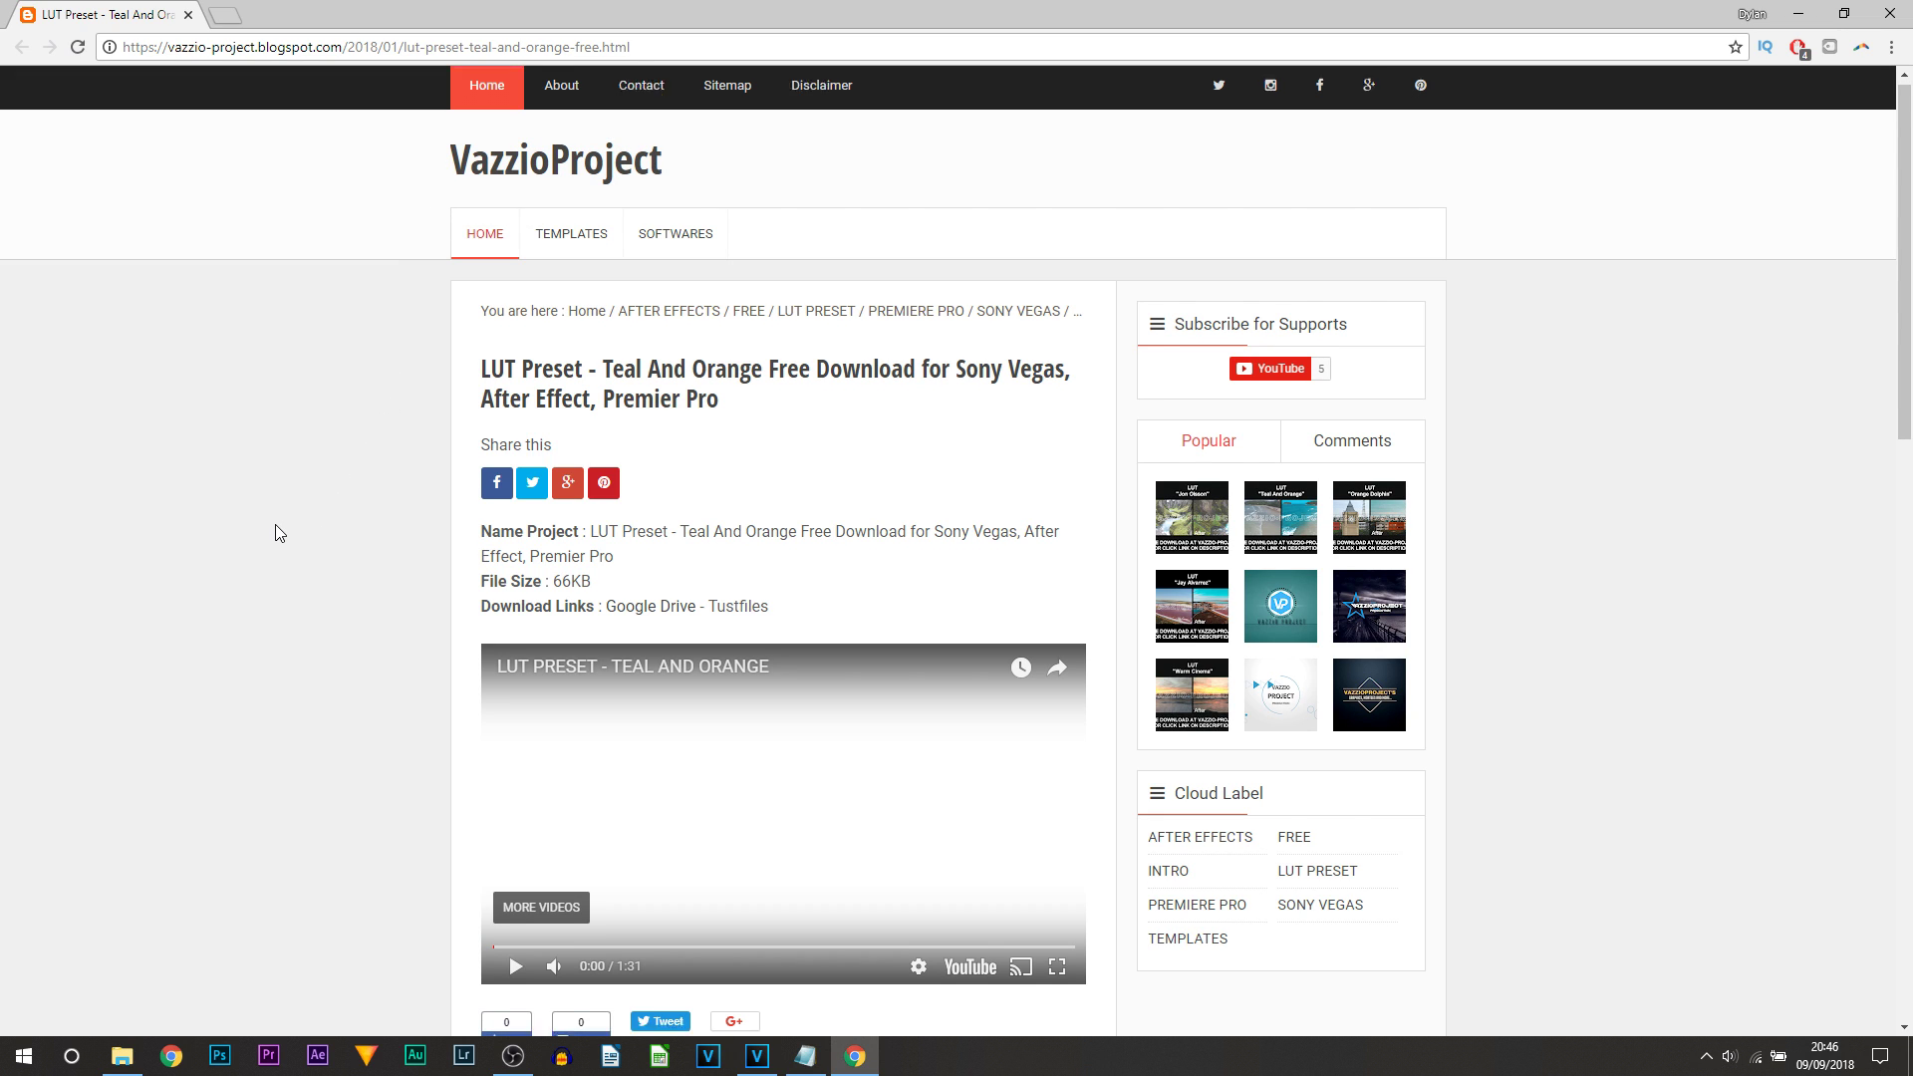
scroll(277, 521, "down", 1)
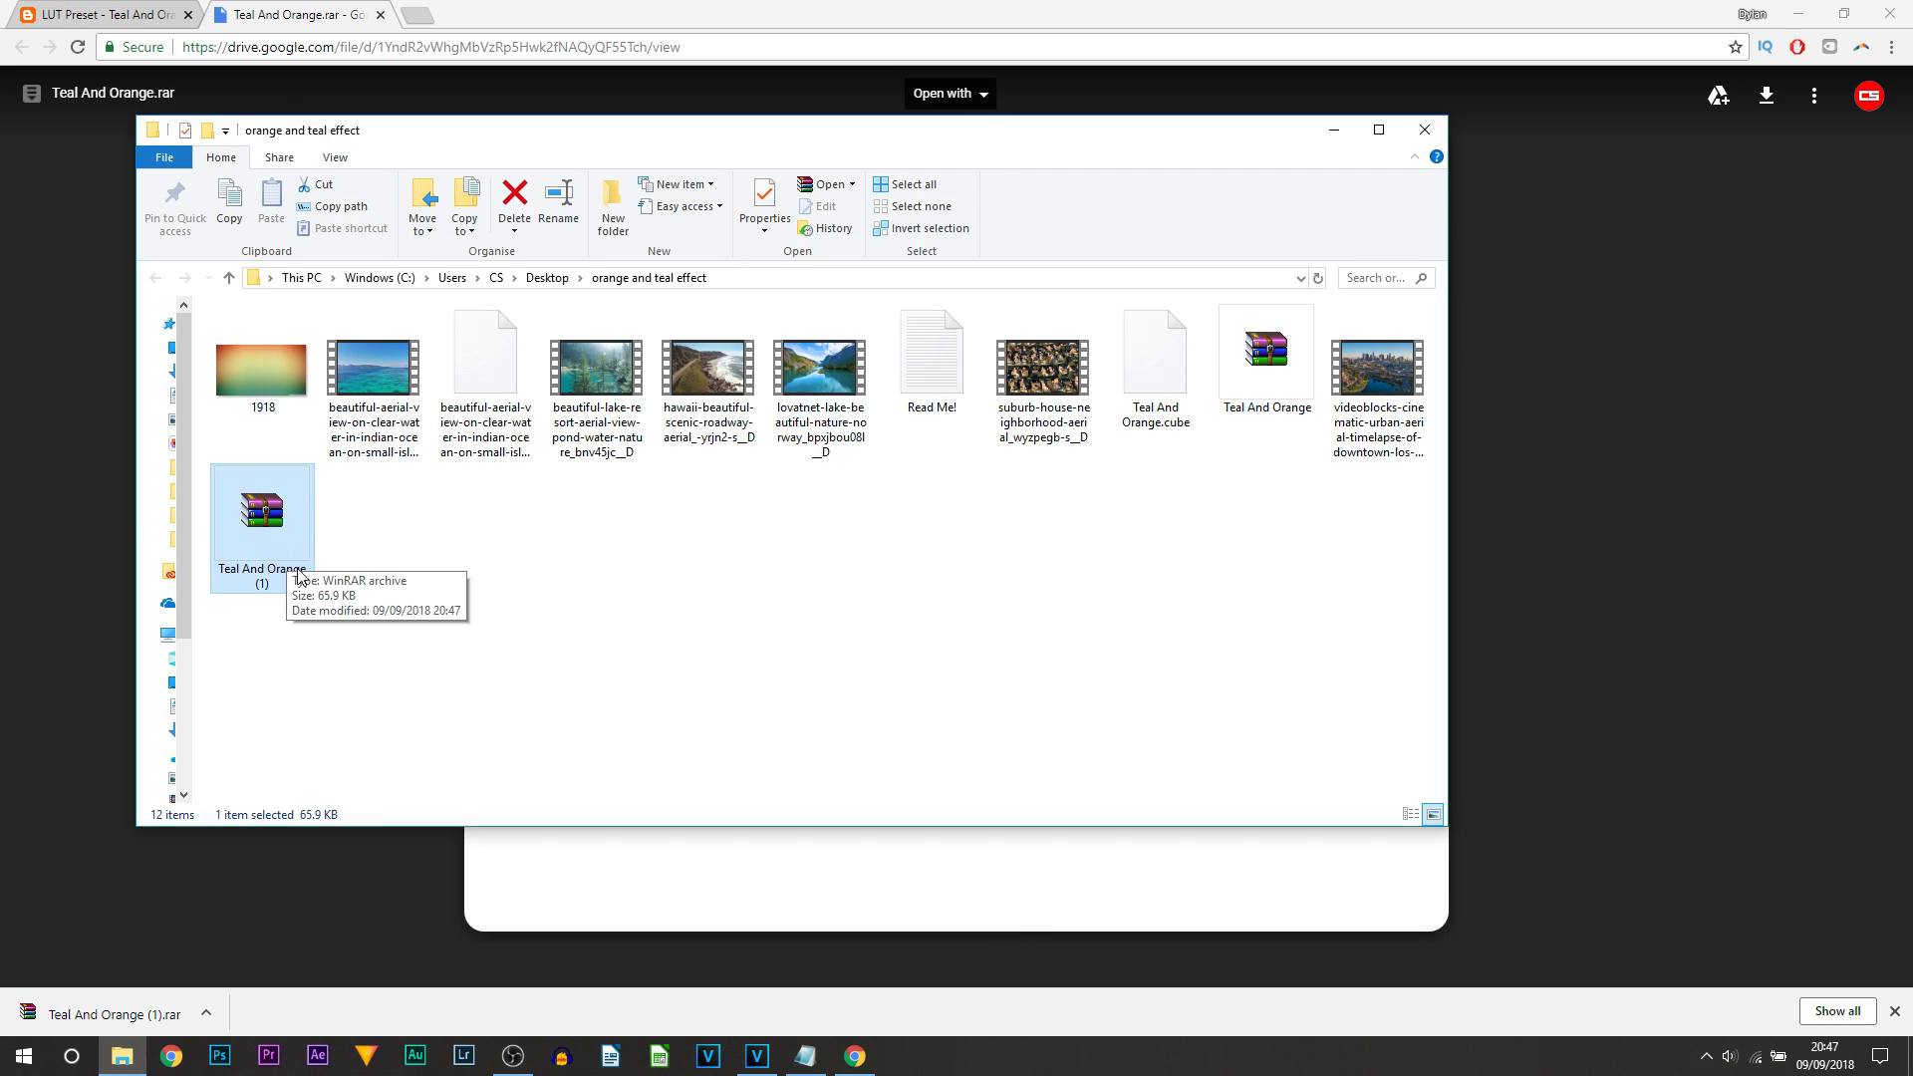
Step: Create a new folder and move the Teal And Orange (1).rar archive into it
key("ctrl+shift+n")
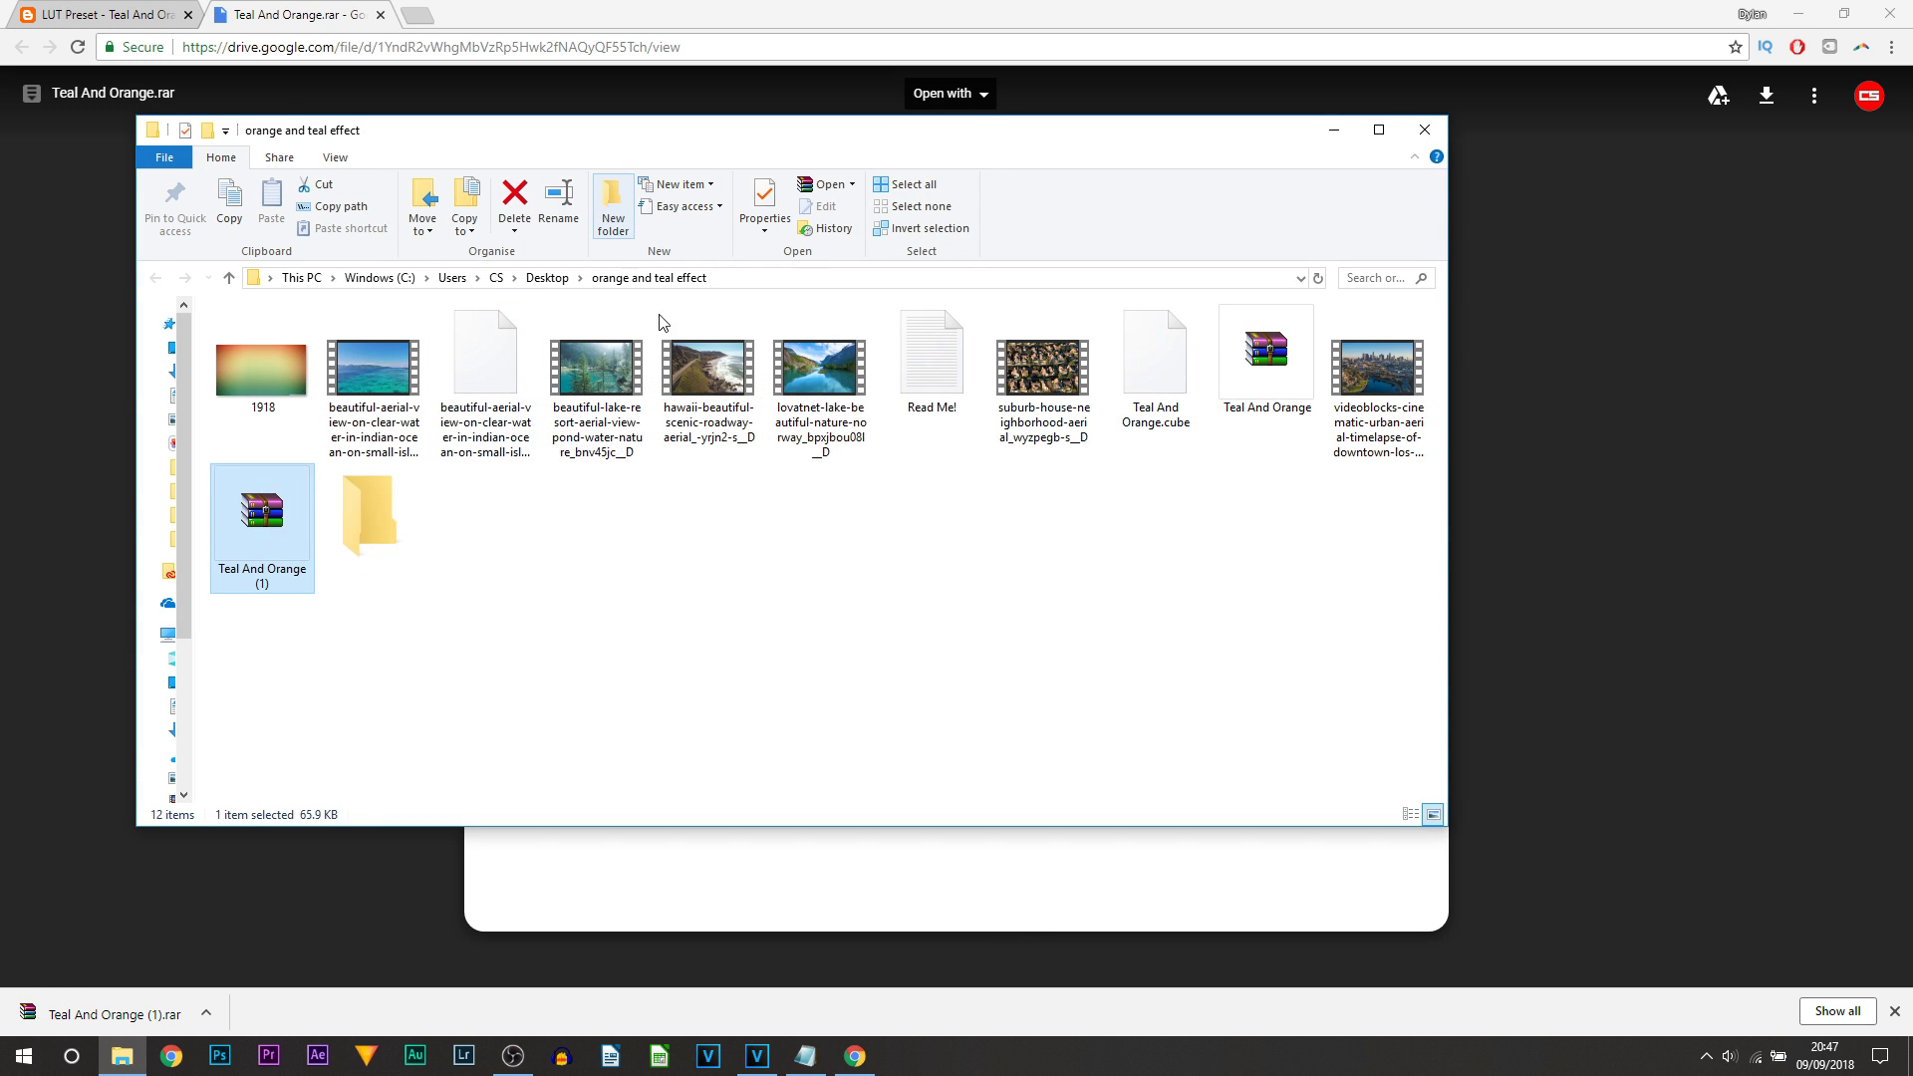
key("Return")
left_click_drag(1266, 365, 255, 365)
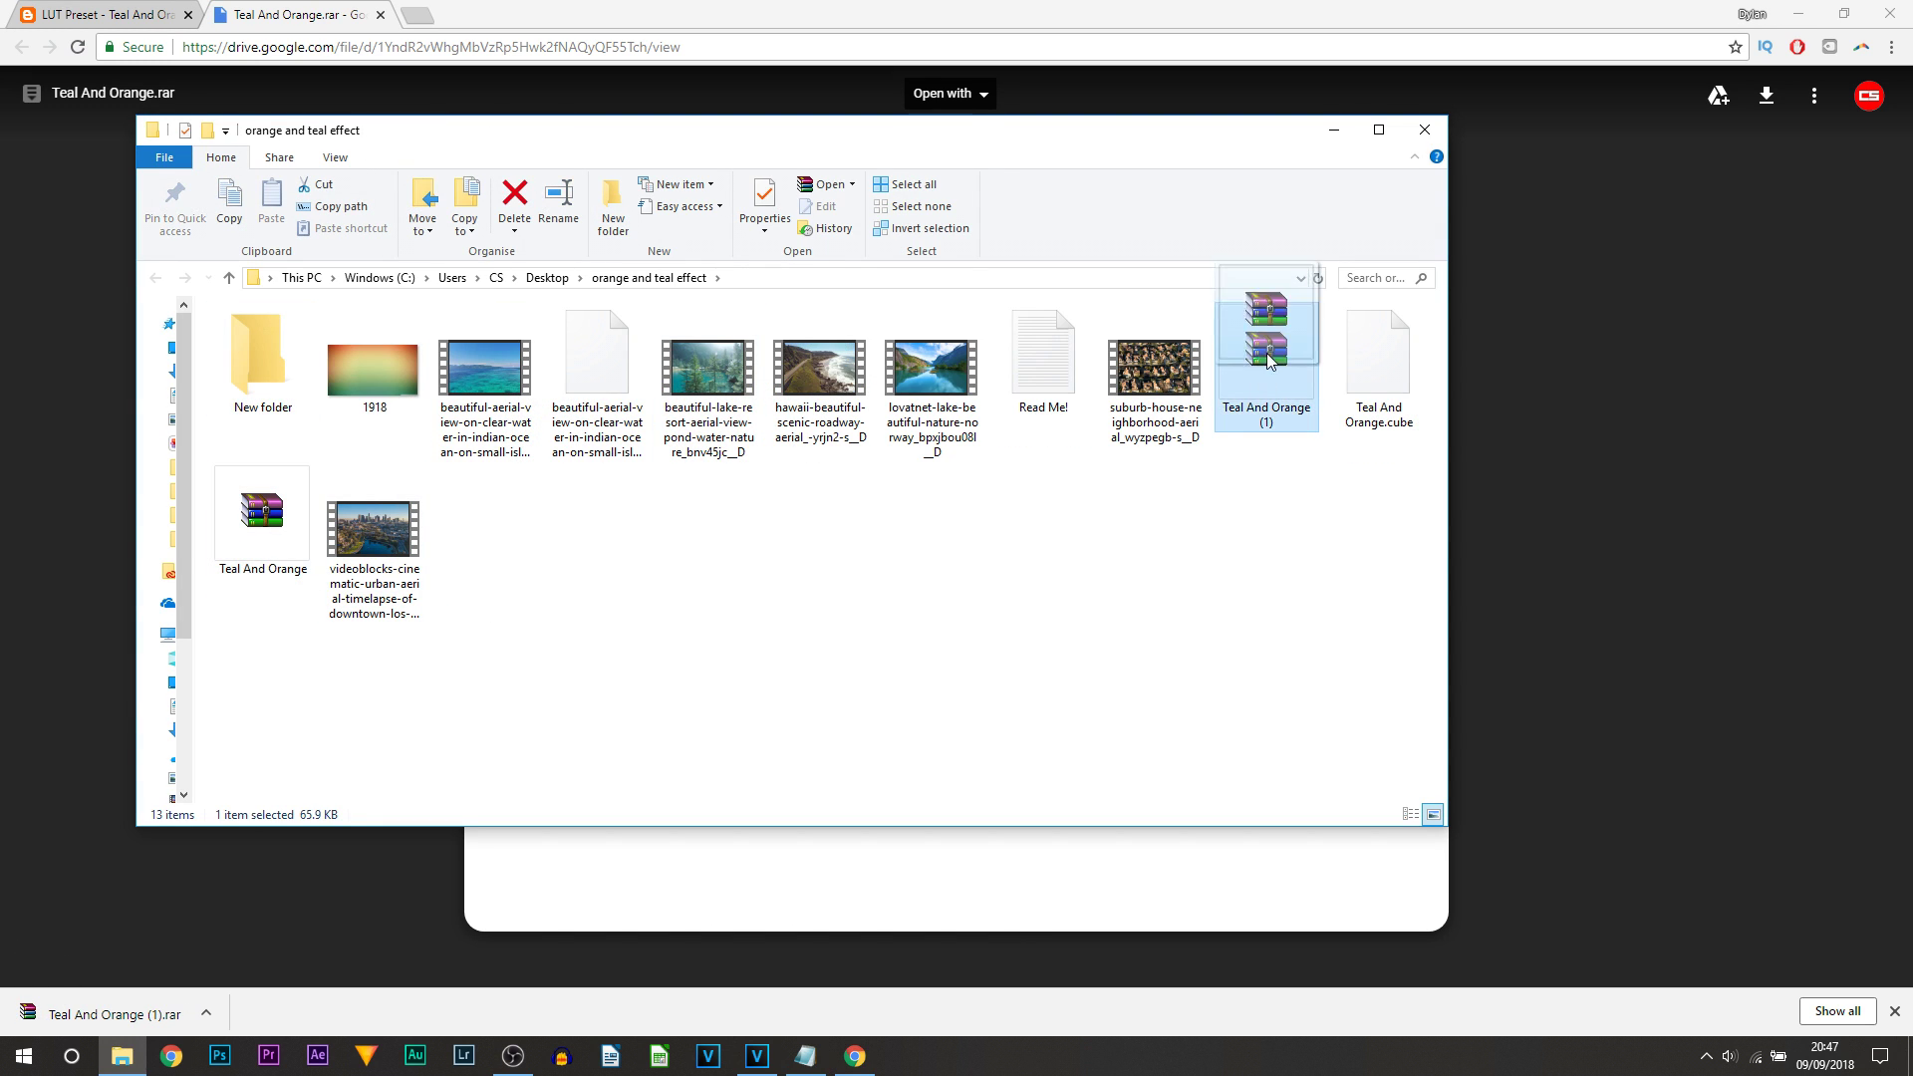
double_click(254, 366)
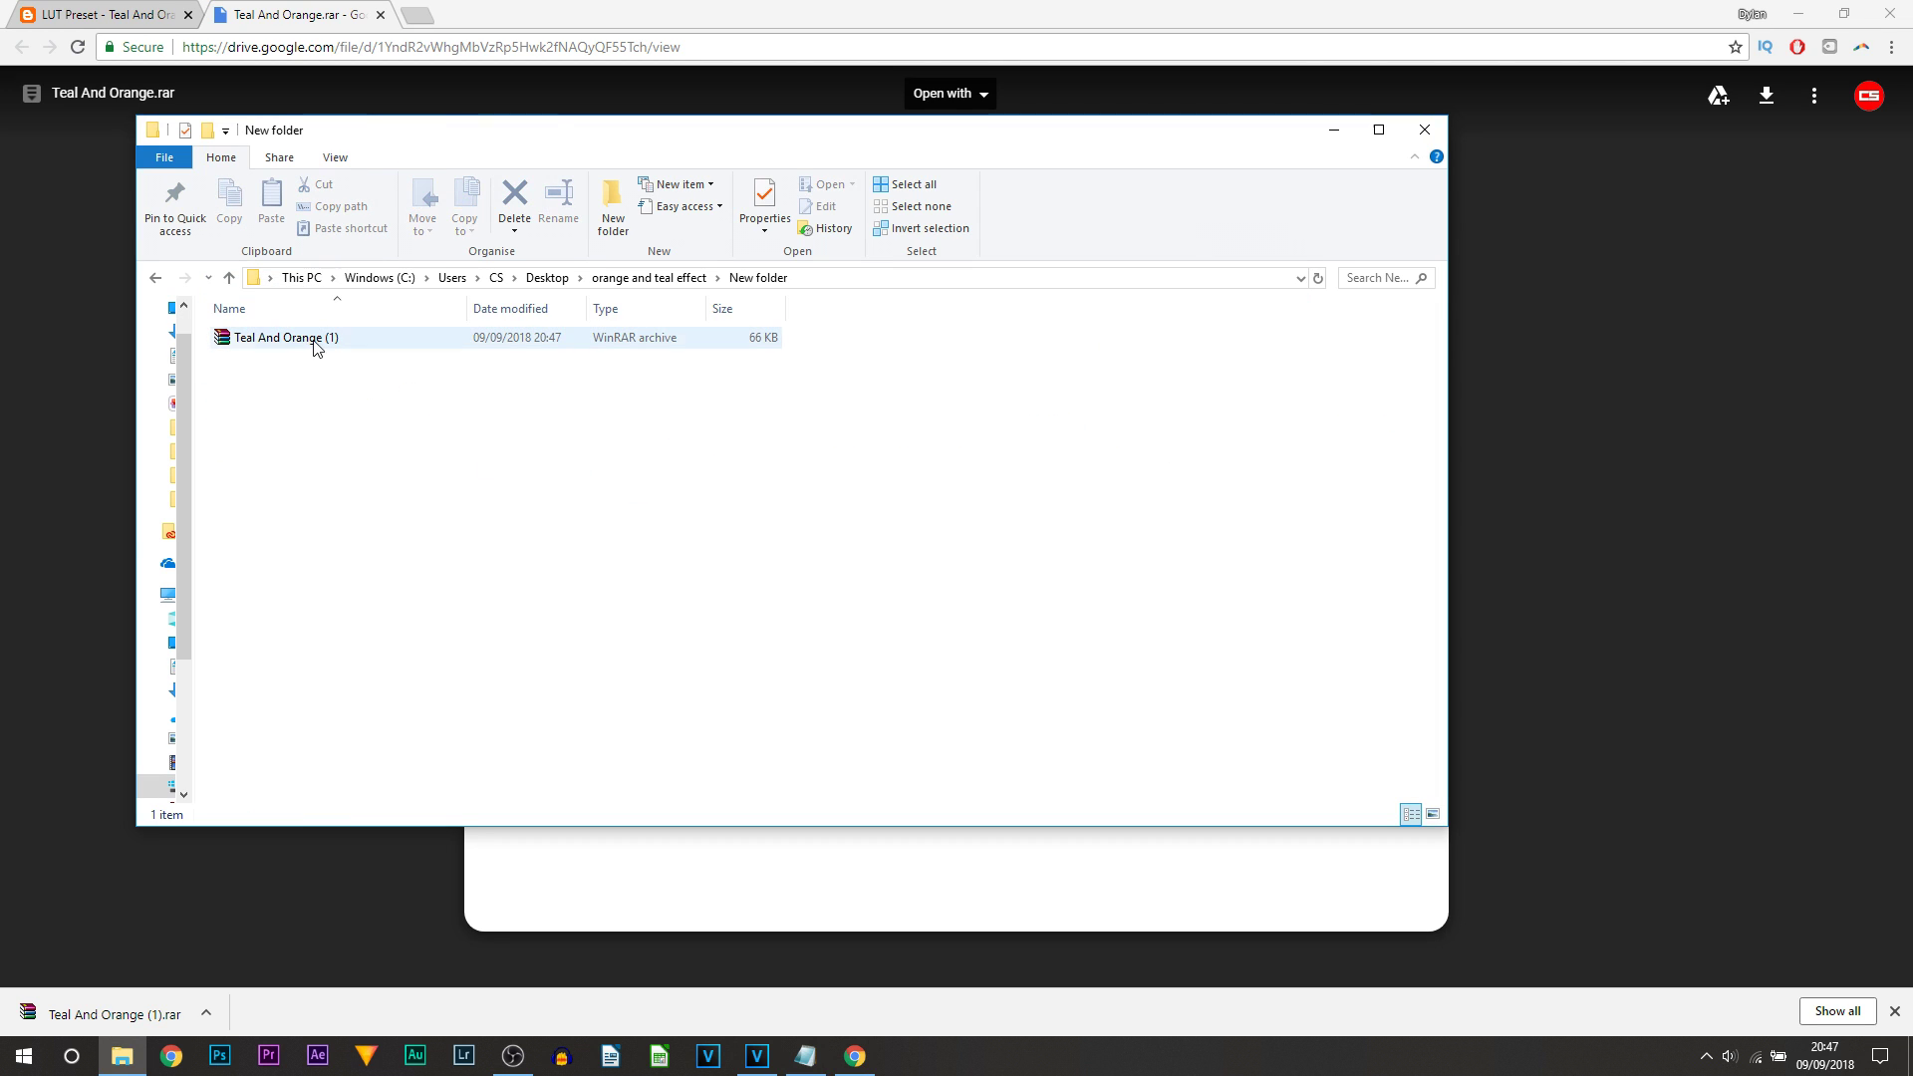
double_click(285, 338)
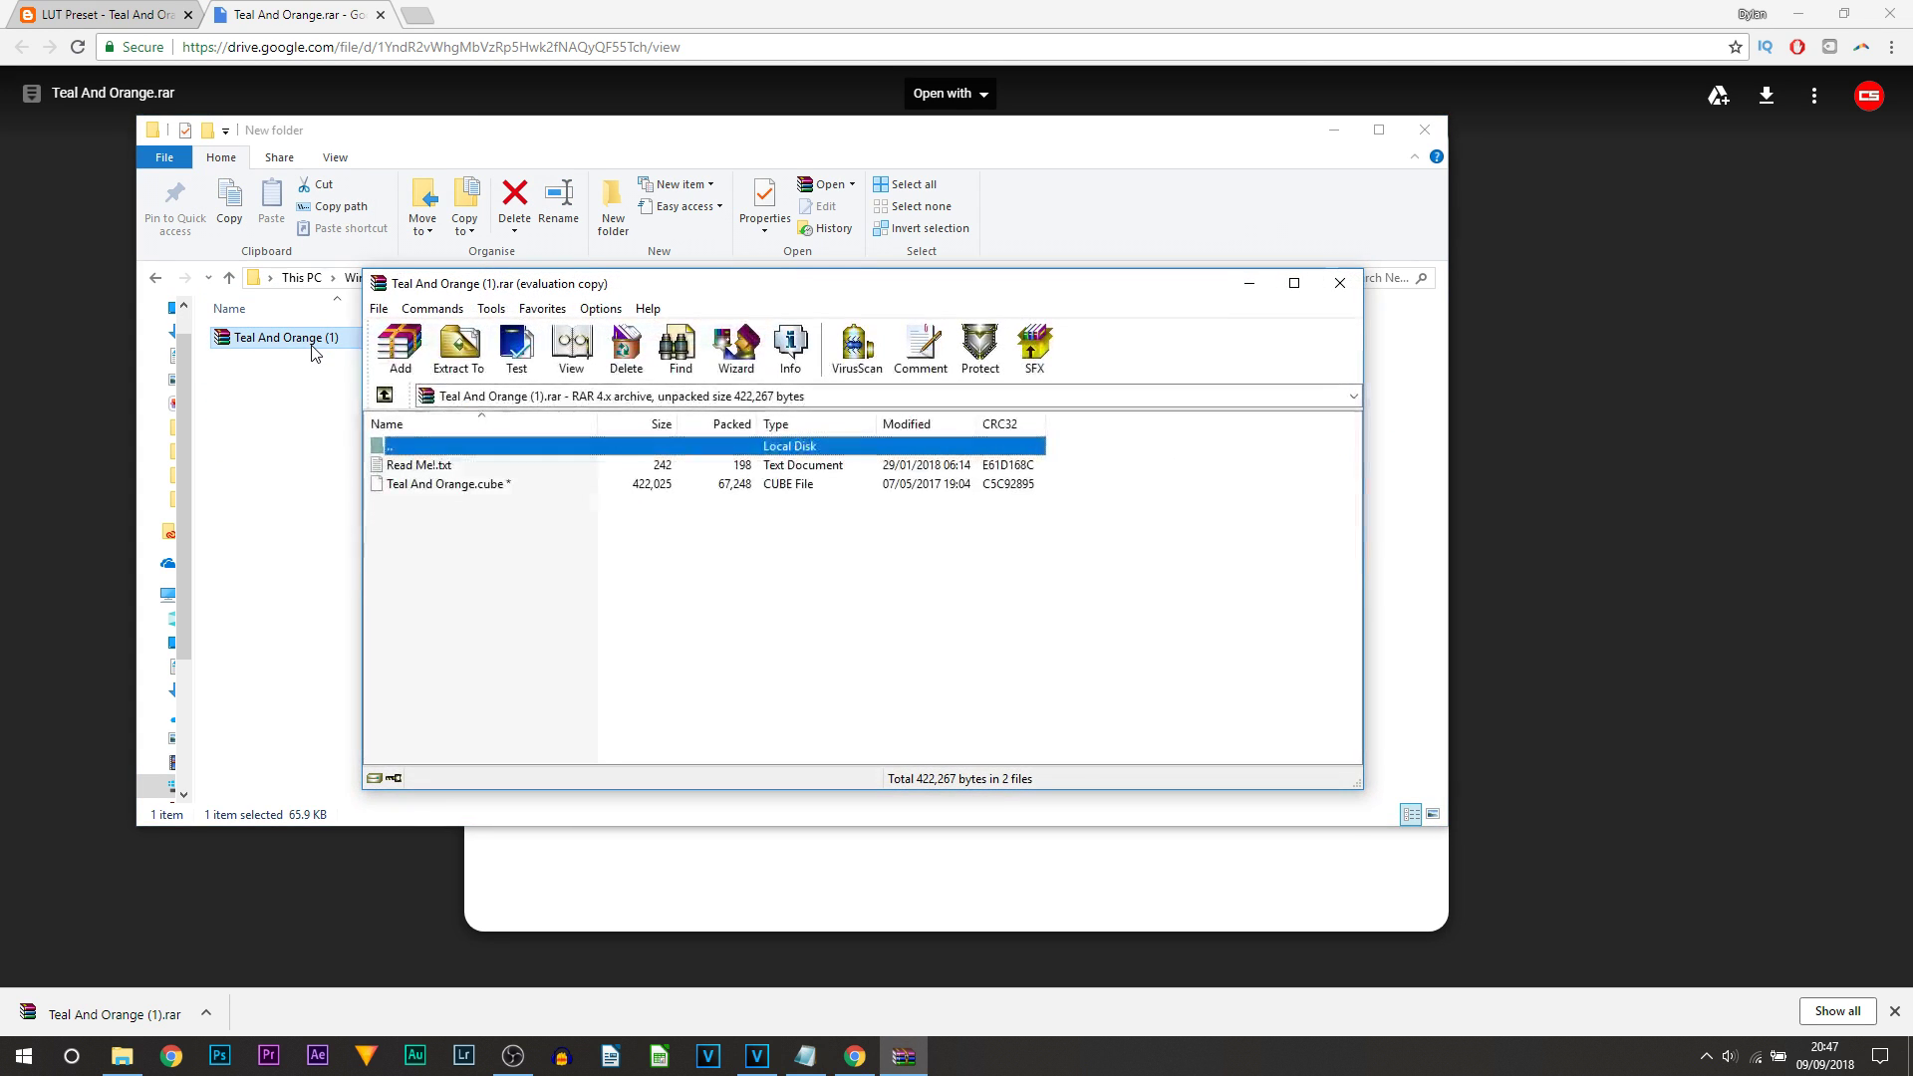
double_click(420, 464)
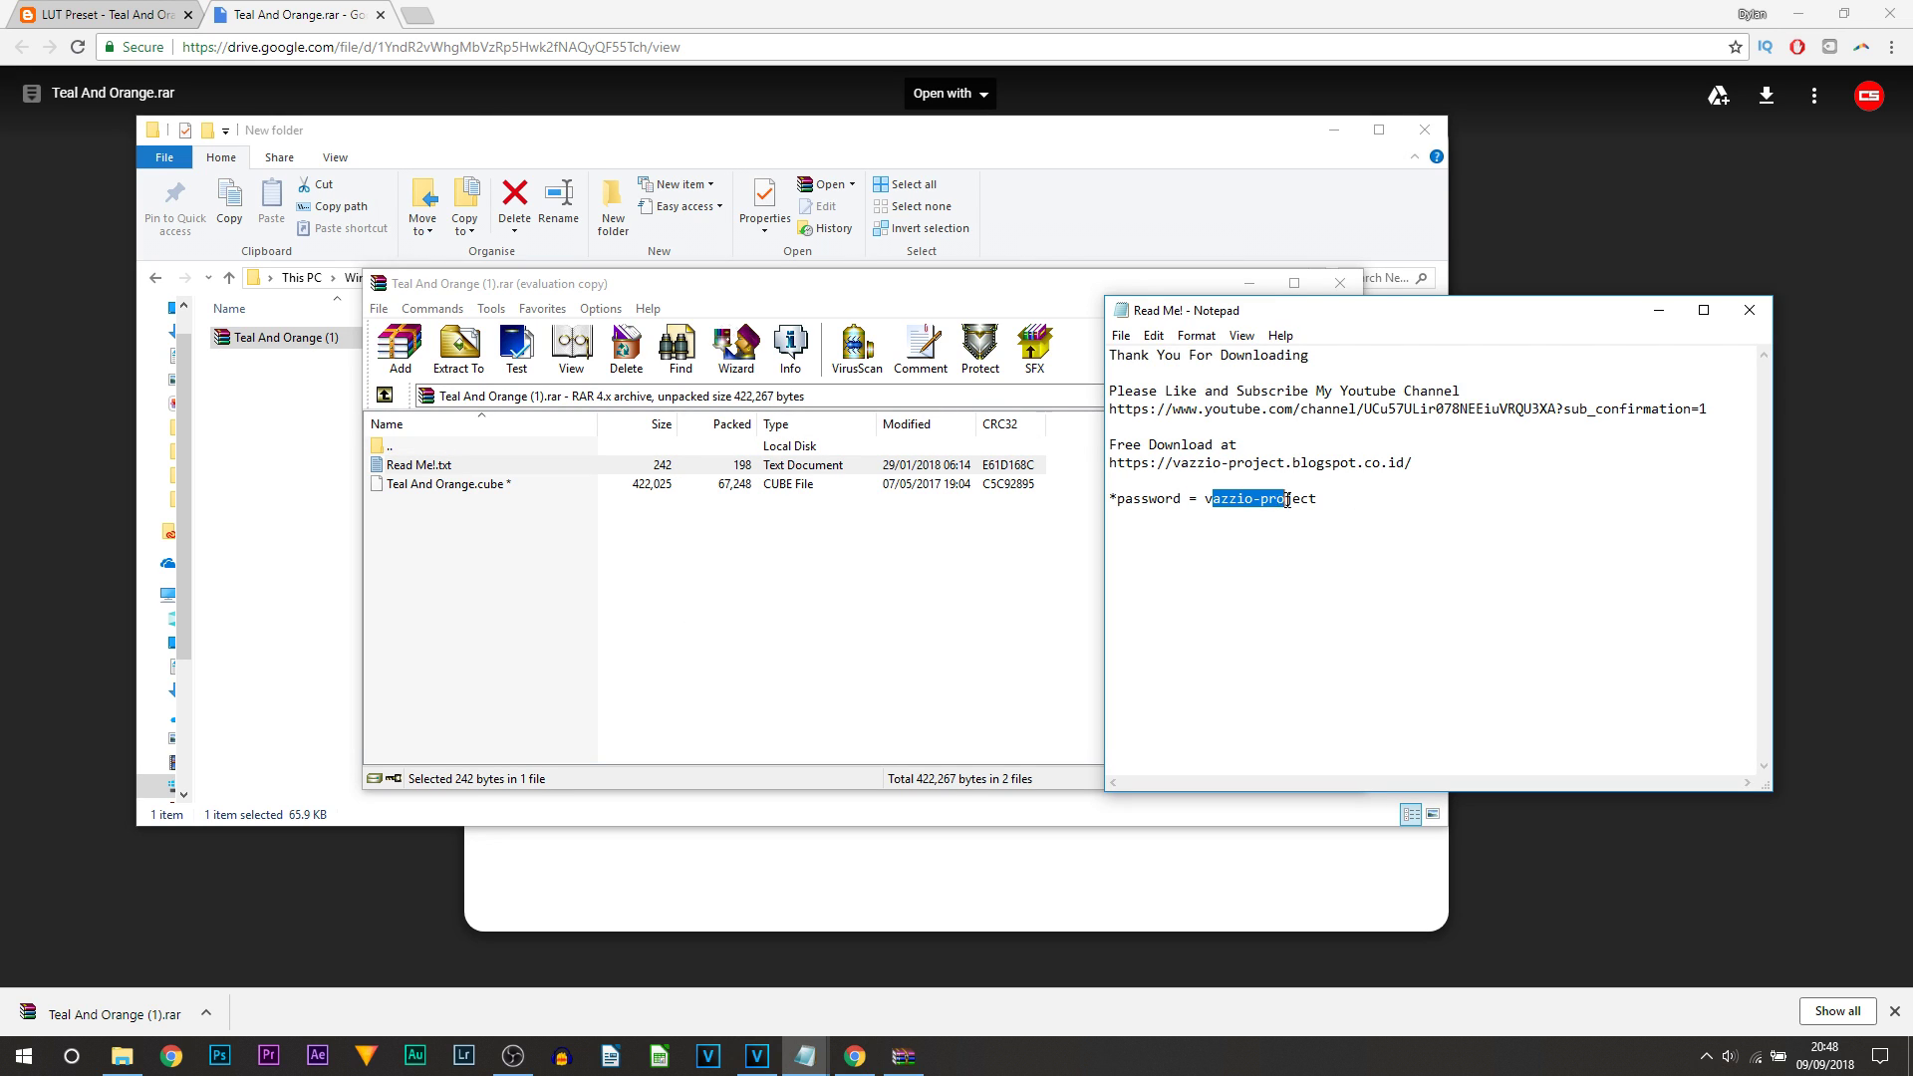
mouse_move(1288, 499)
left_mouse_down()
mouse_move(1317, 499)
mouse_move(1209, 508)
left_mouse_up()
right_click(1217, 503)
left_click(1312, 570)
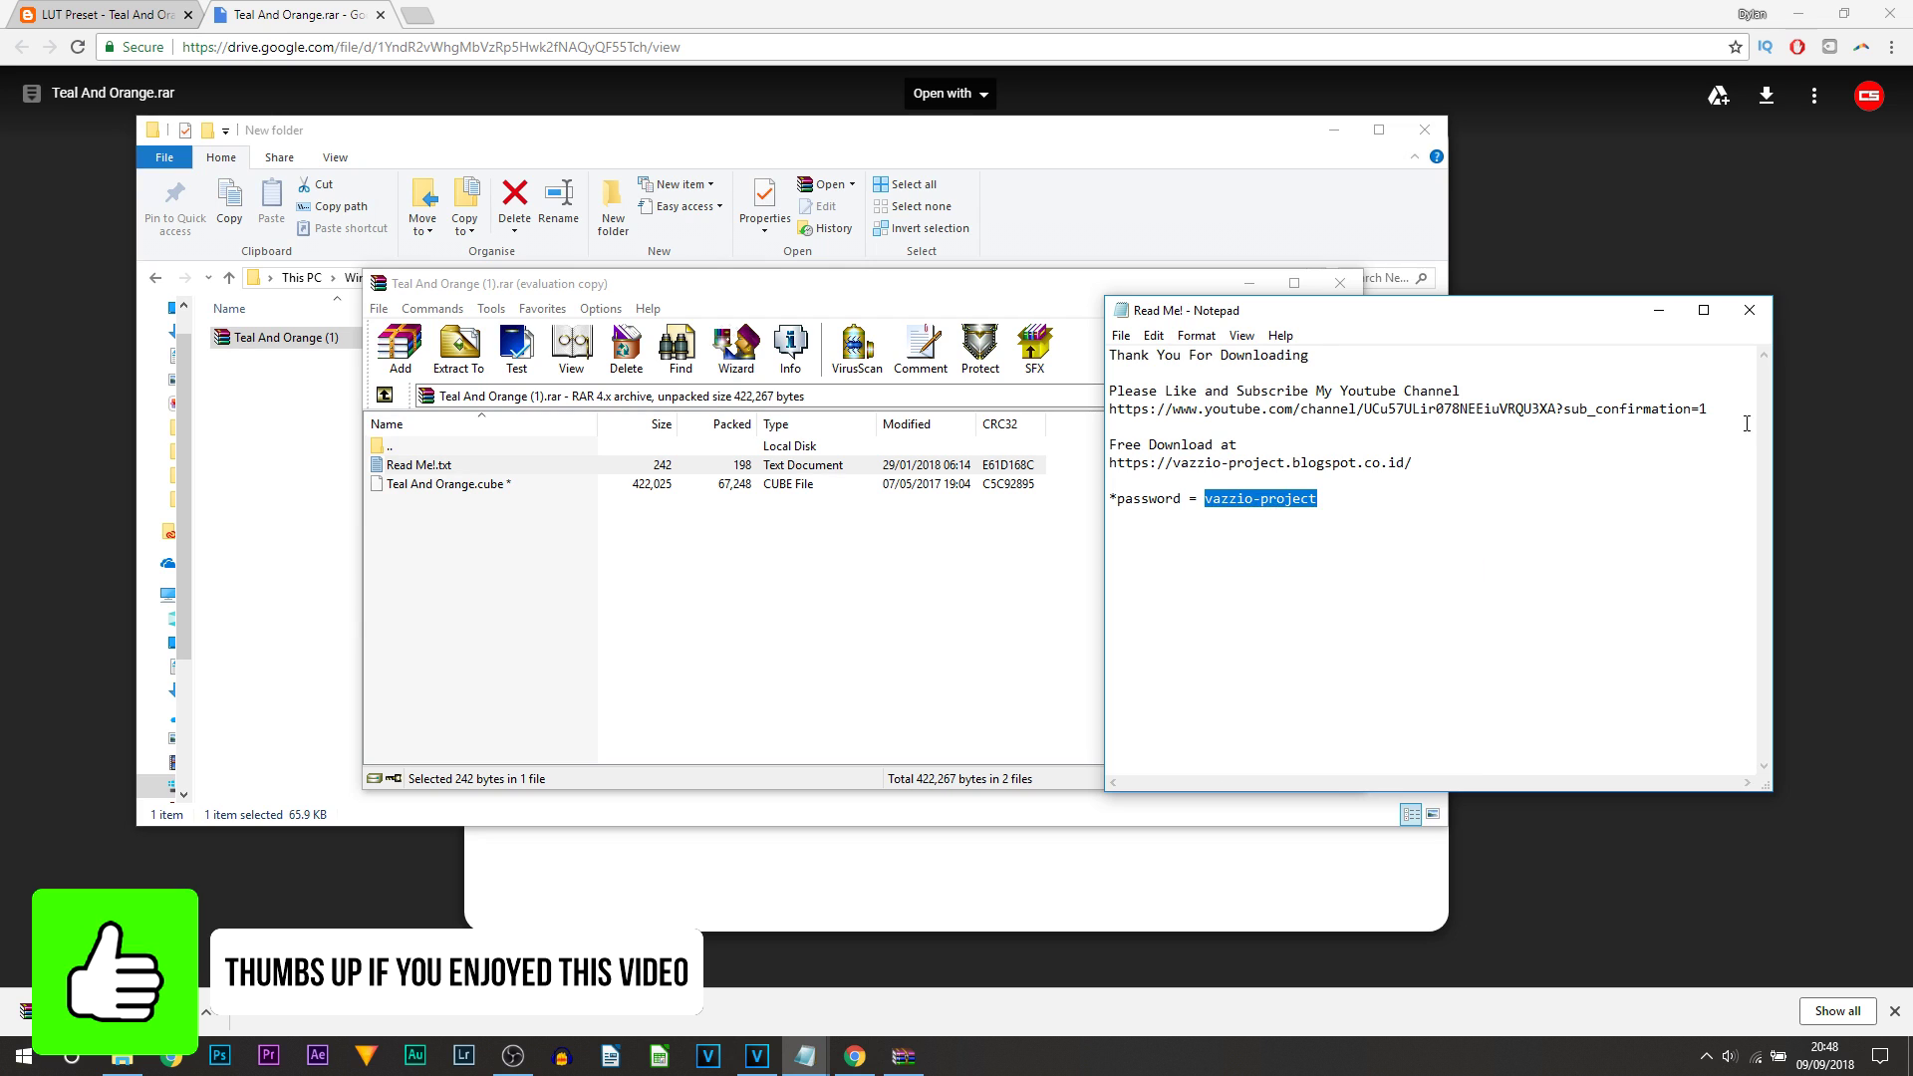
left_click(1748, 310)
left_click(1355, 284)
Step: Extract the archive here with the pasted password and select Teal And Orange.cube
right_click(382, 341)
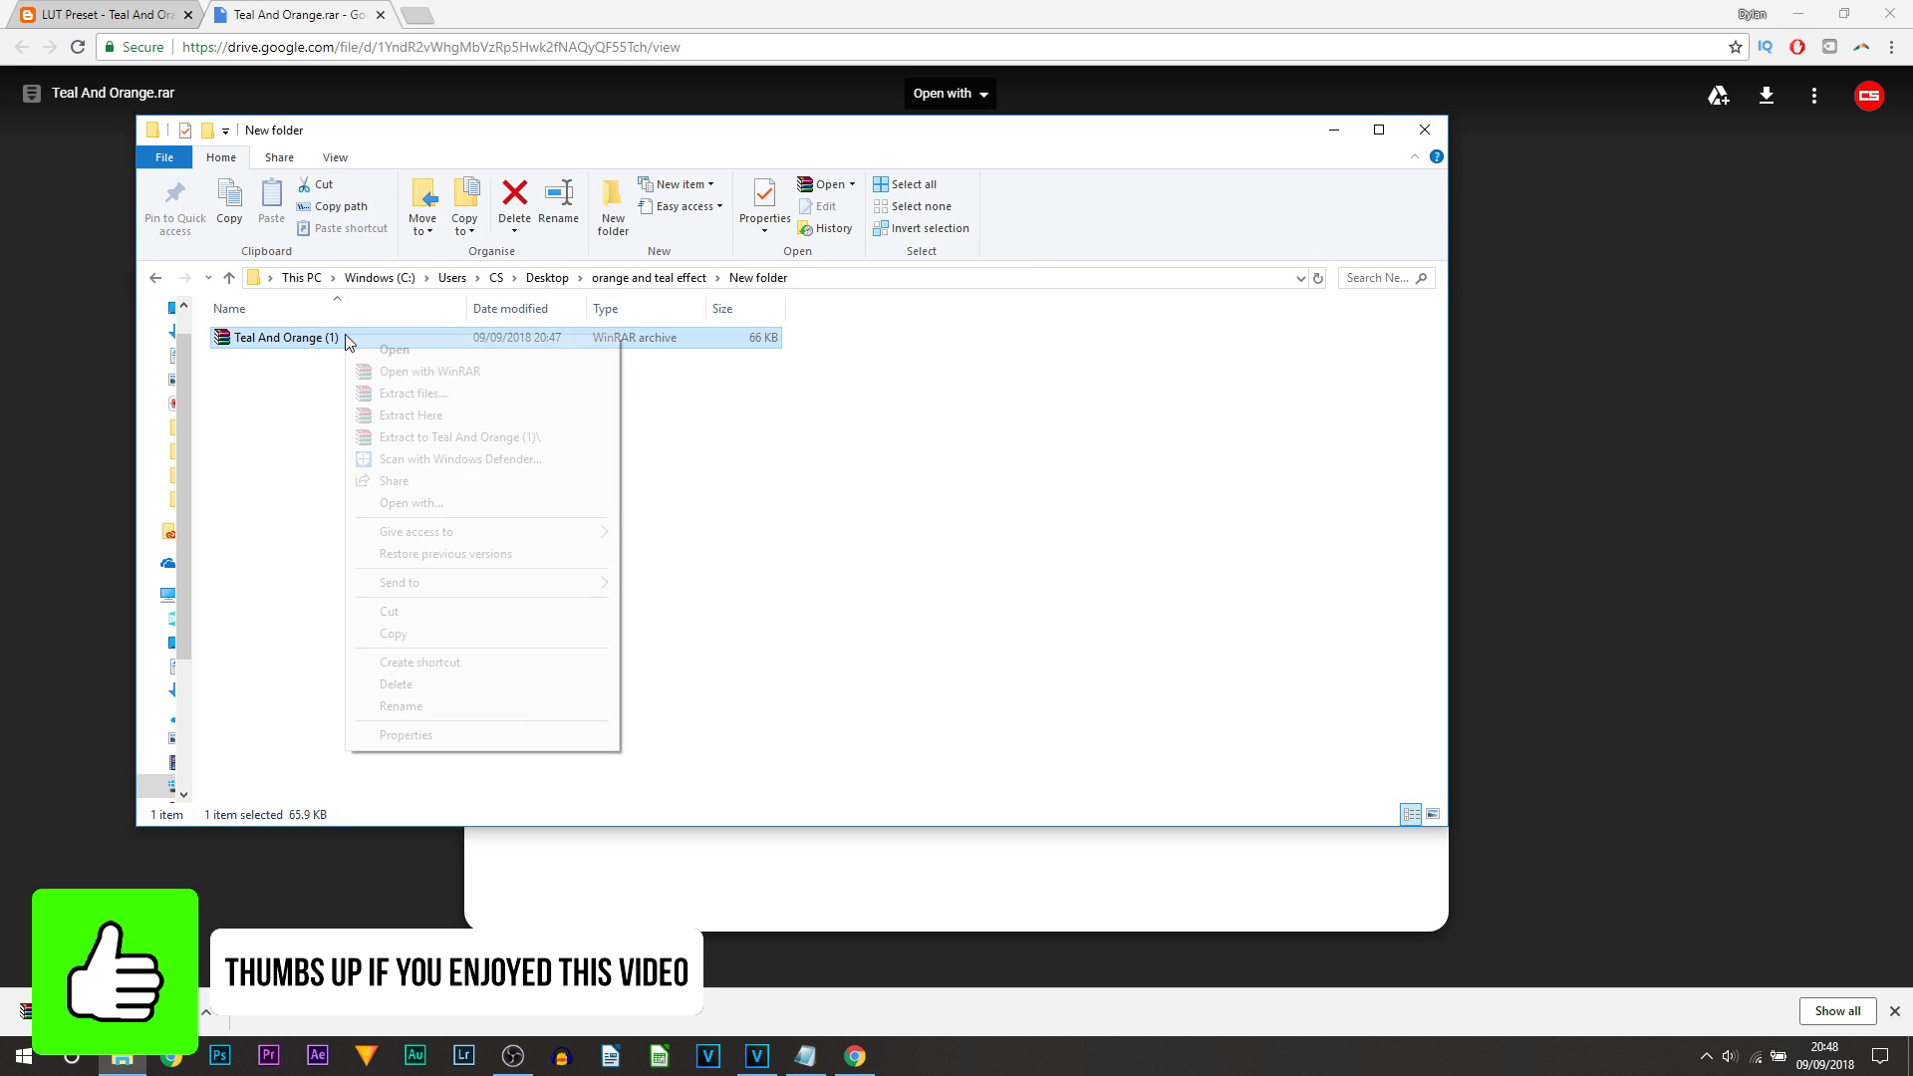
left_click(411, 416)
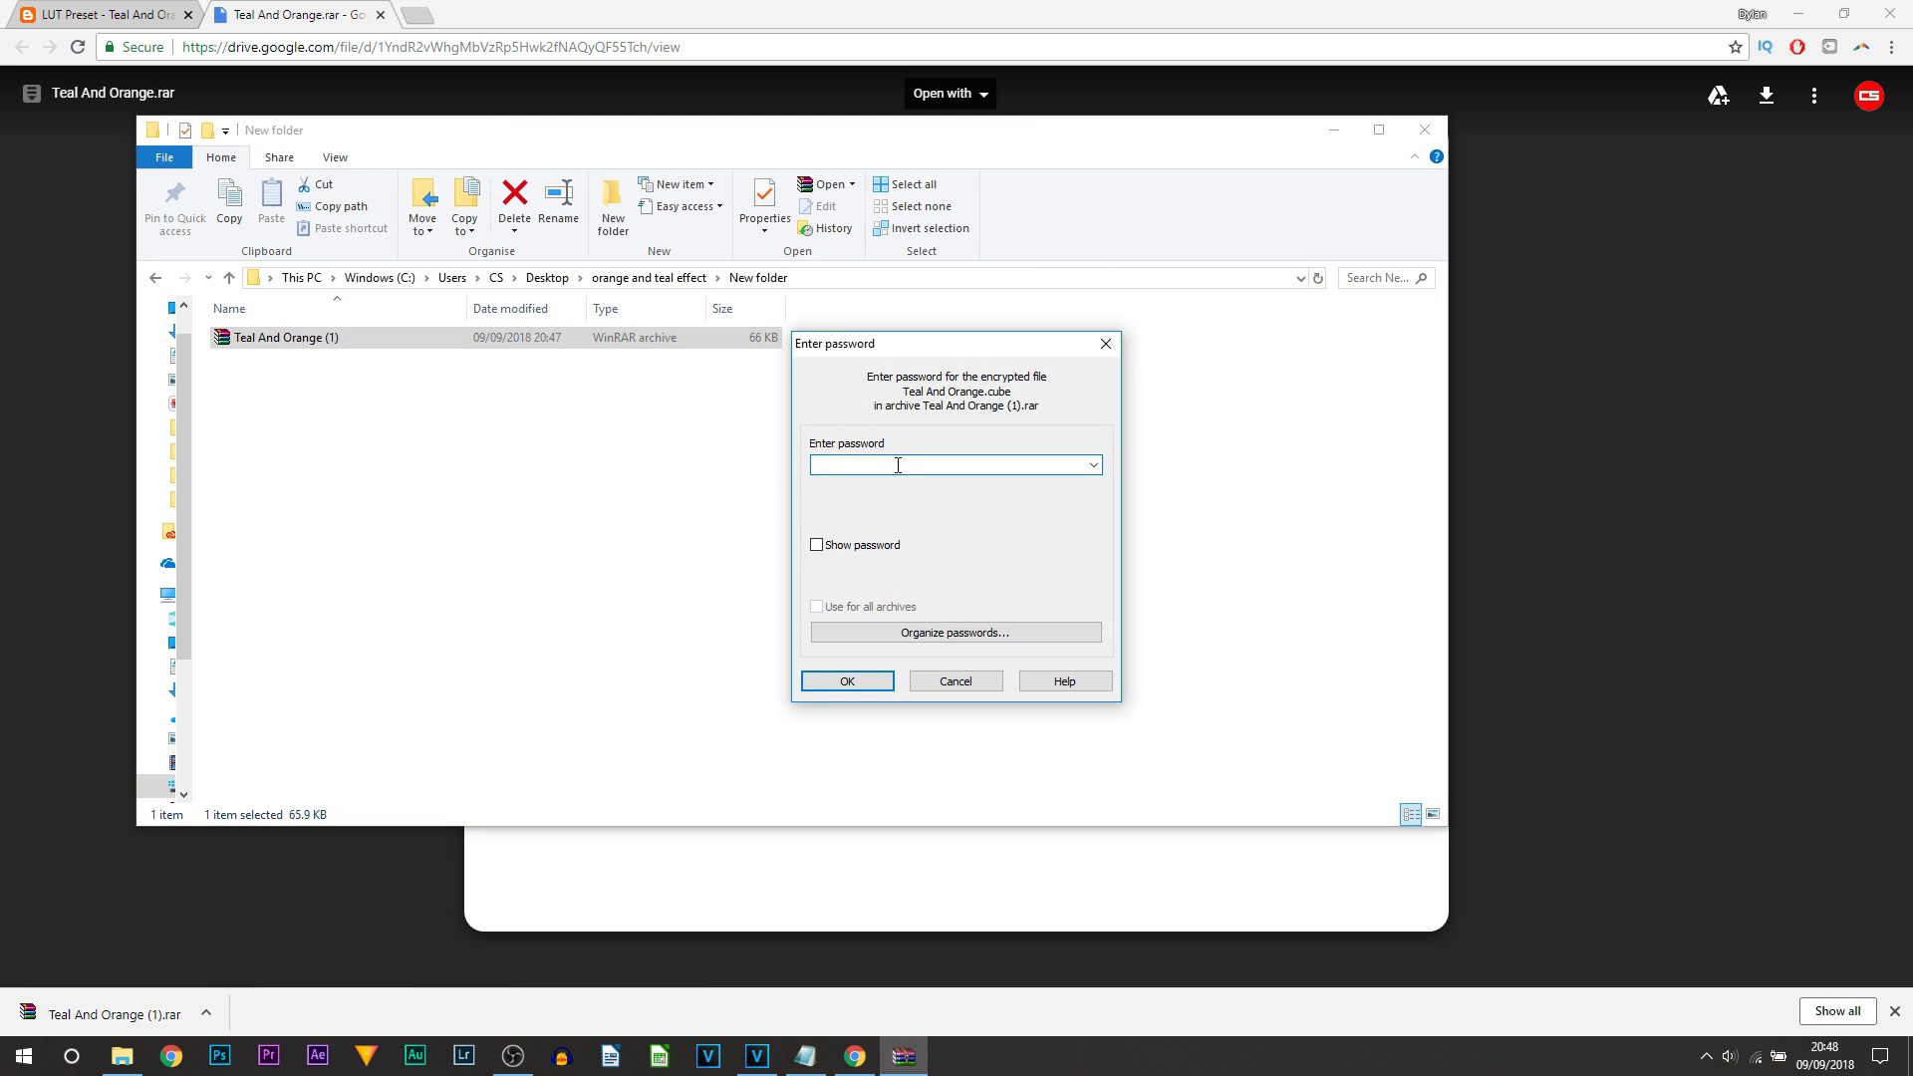
right_click(897, 465)
left_click(949, 559)
left_click(848, 681)
left_click(329, 380)
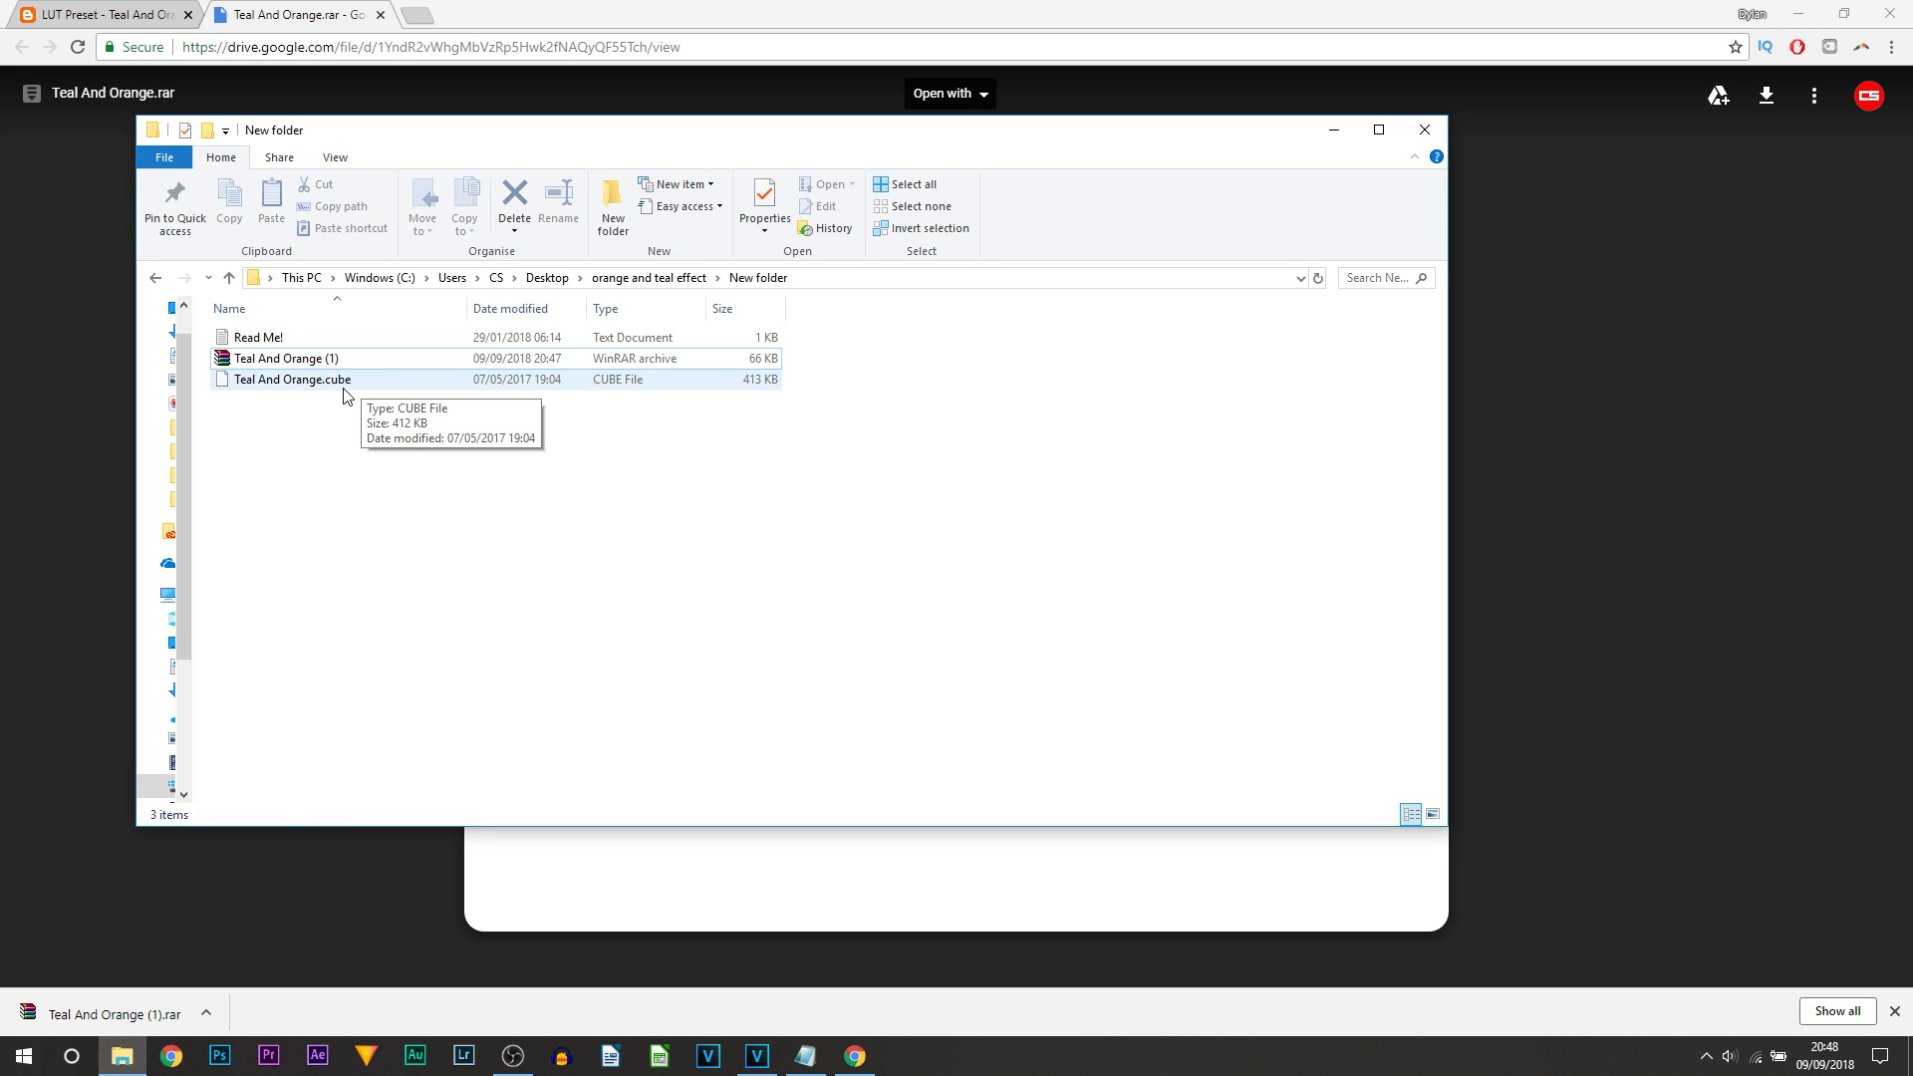
left_click(345, 394)
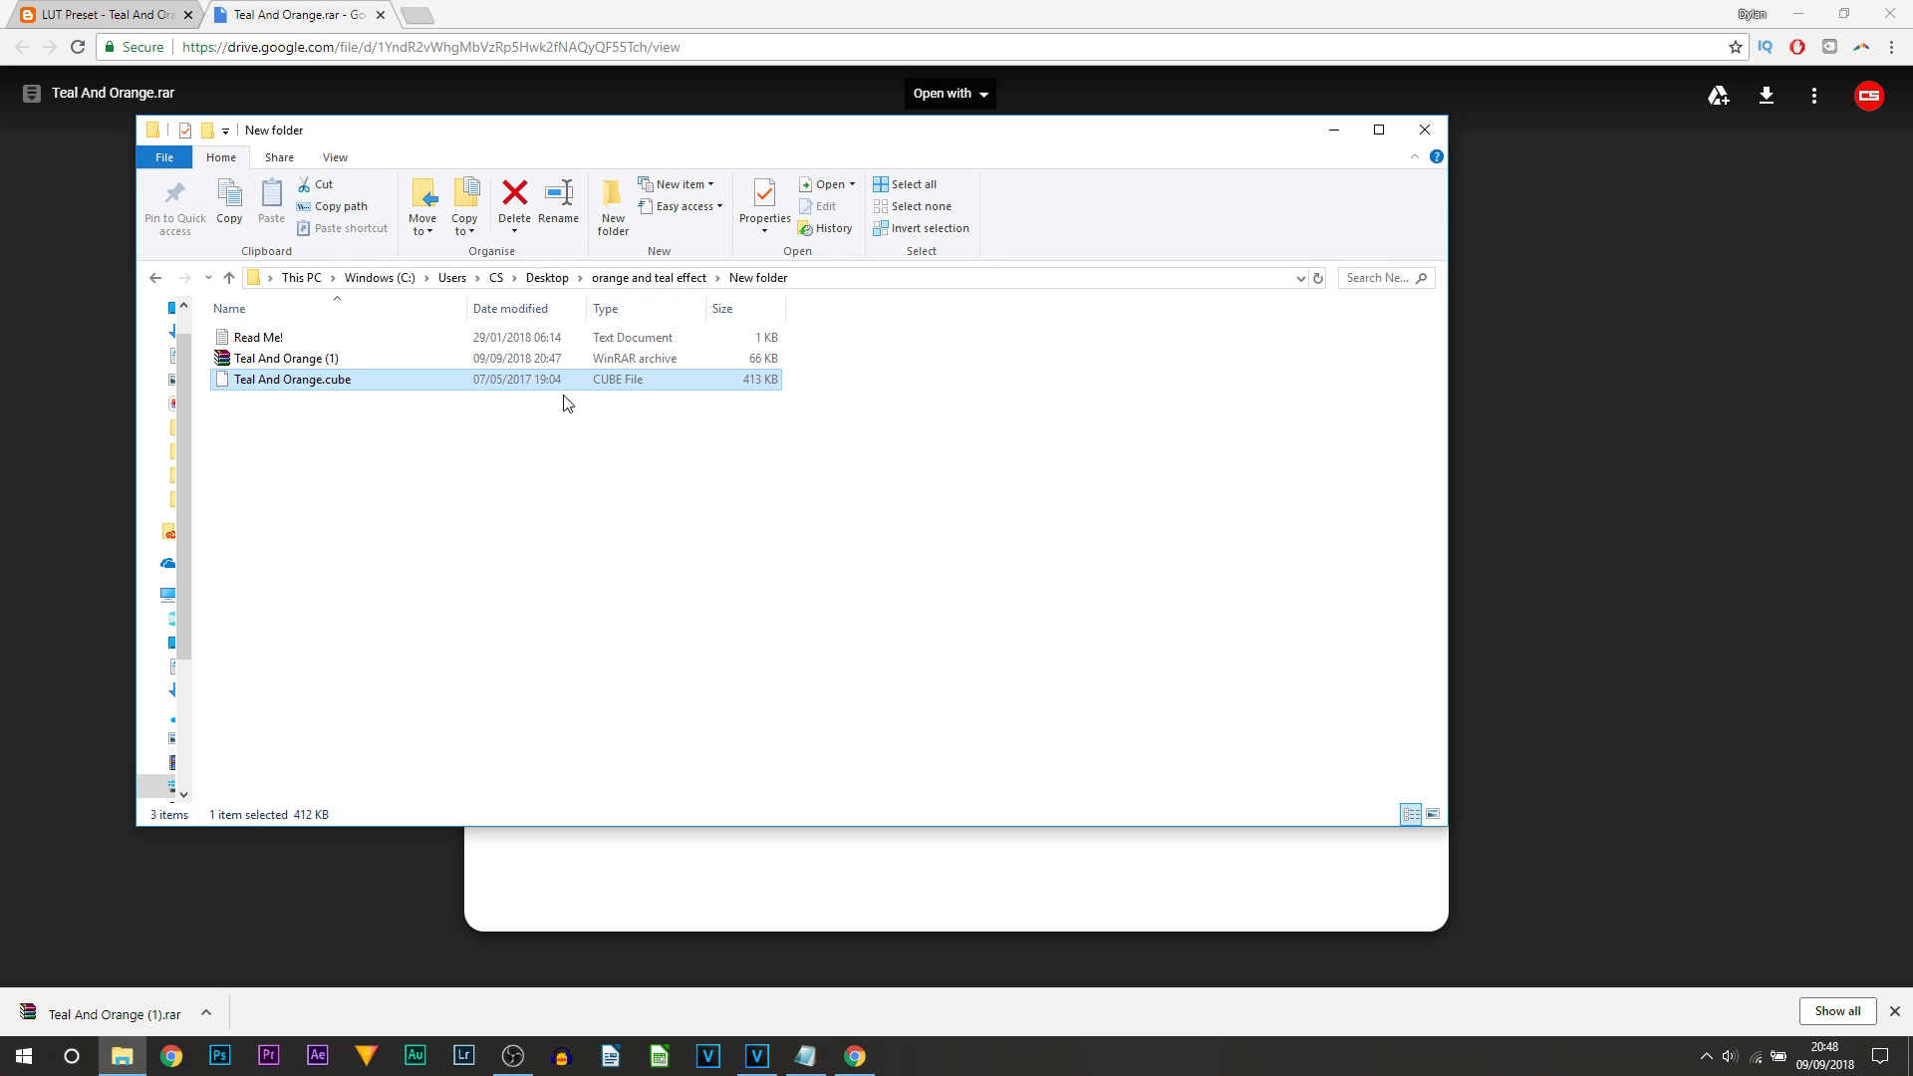
key("alt+Tab")
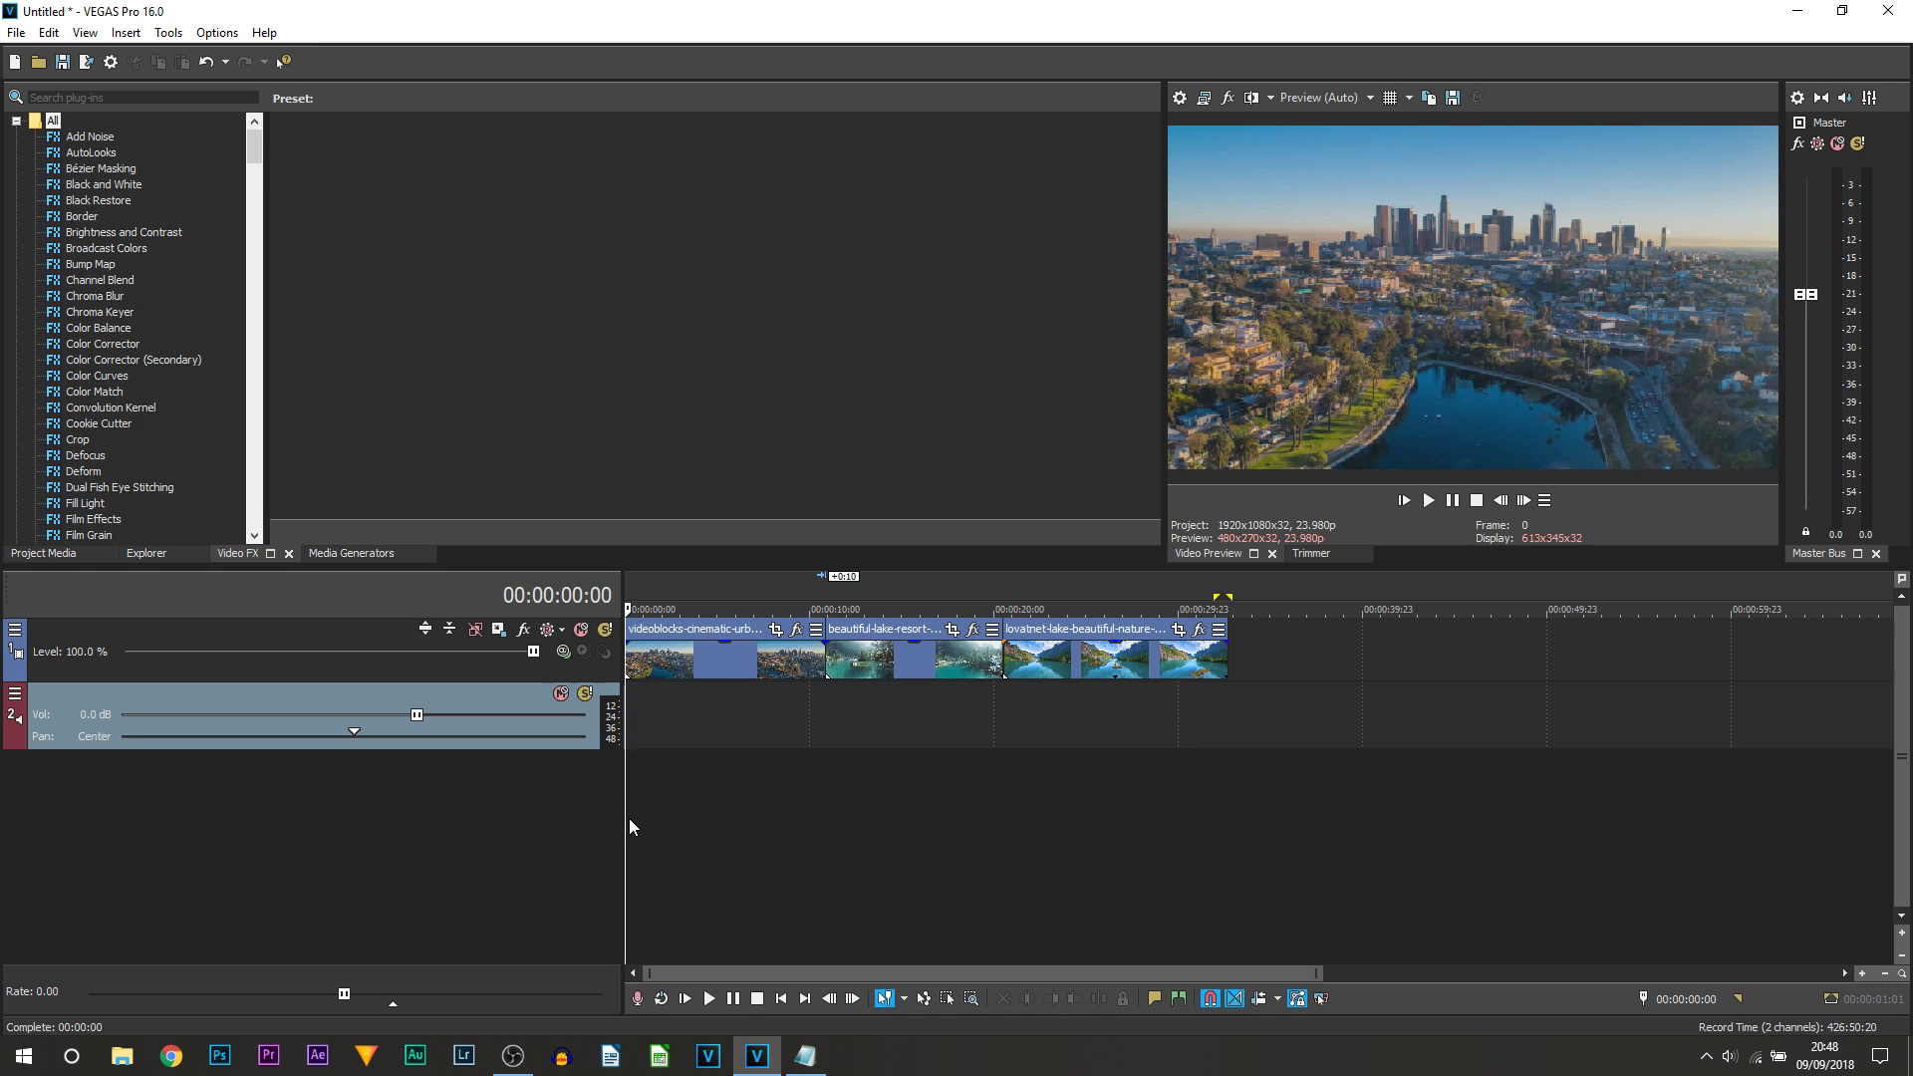
Step: Select the LUT Filter plug-in among the video effects, then the first city clip
left_click_drag(628, 817, 1009, 832)
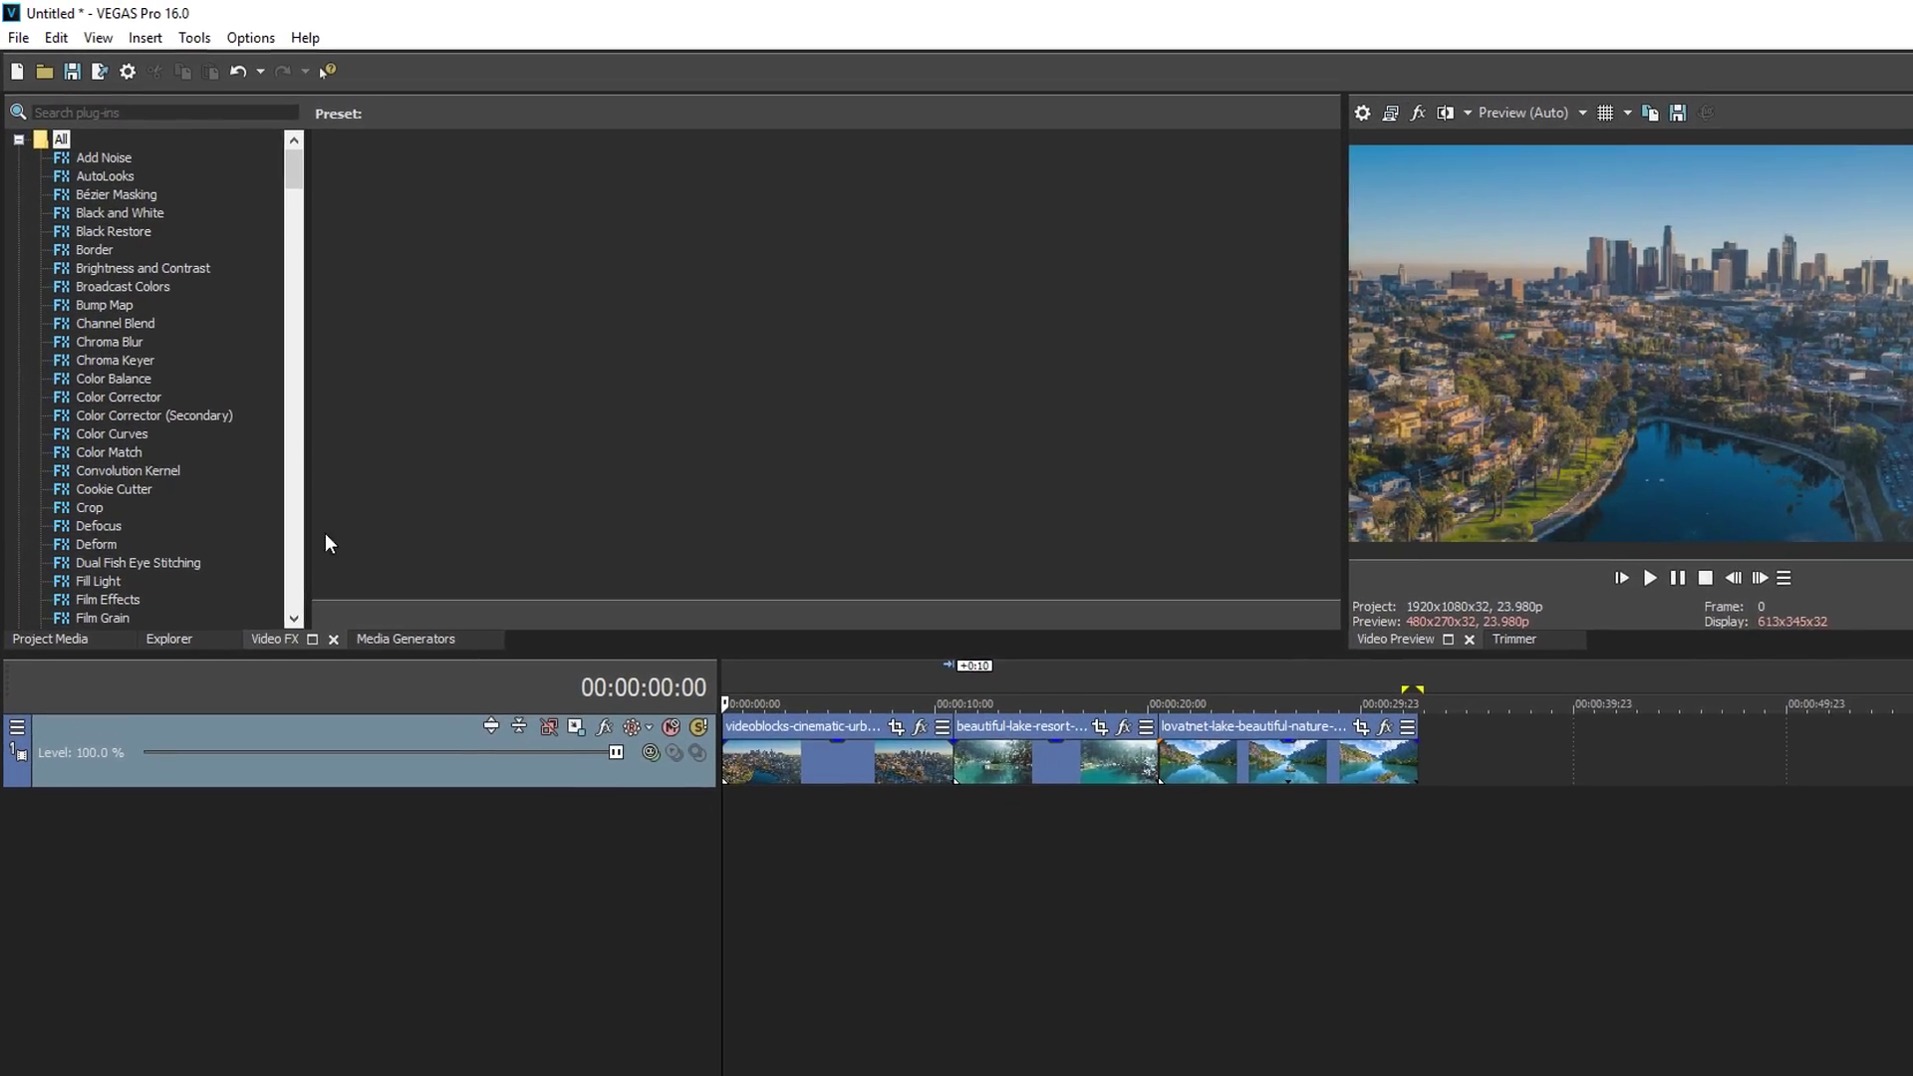
left_click_drag(293, 165, 293, 373)
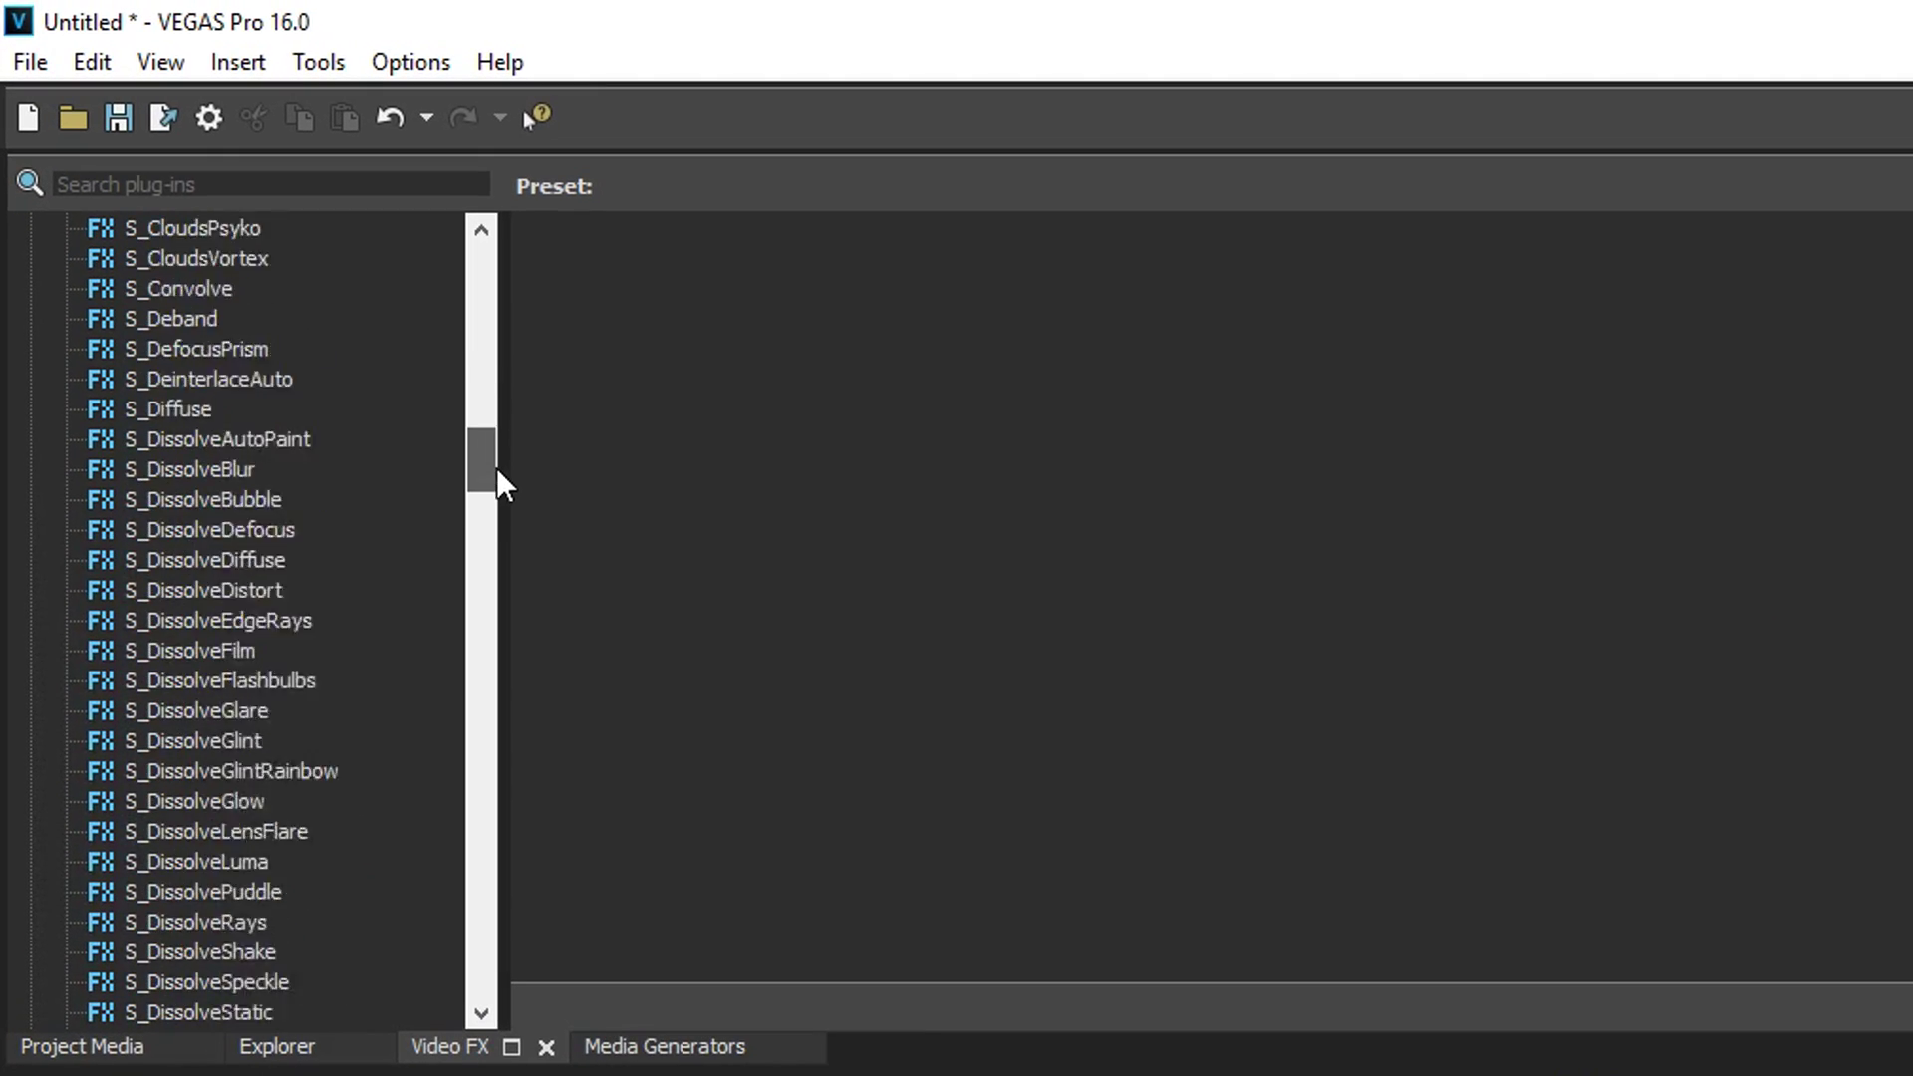
left_click_drag(497, 468, 490, 638)
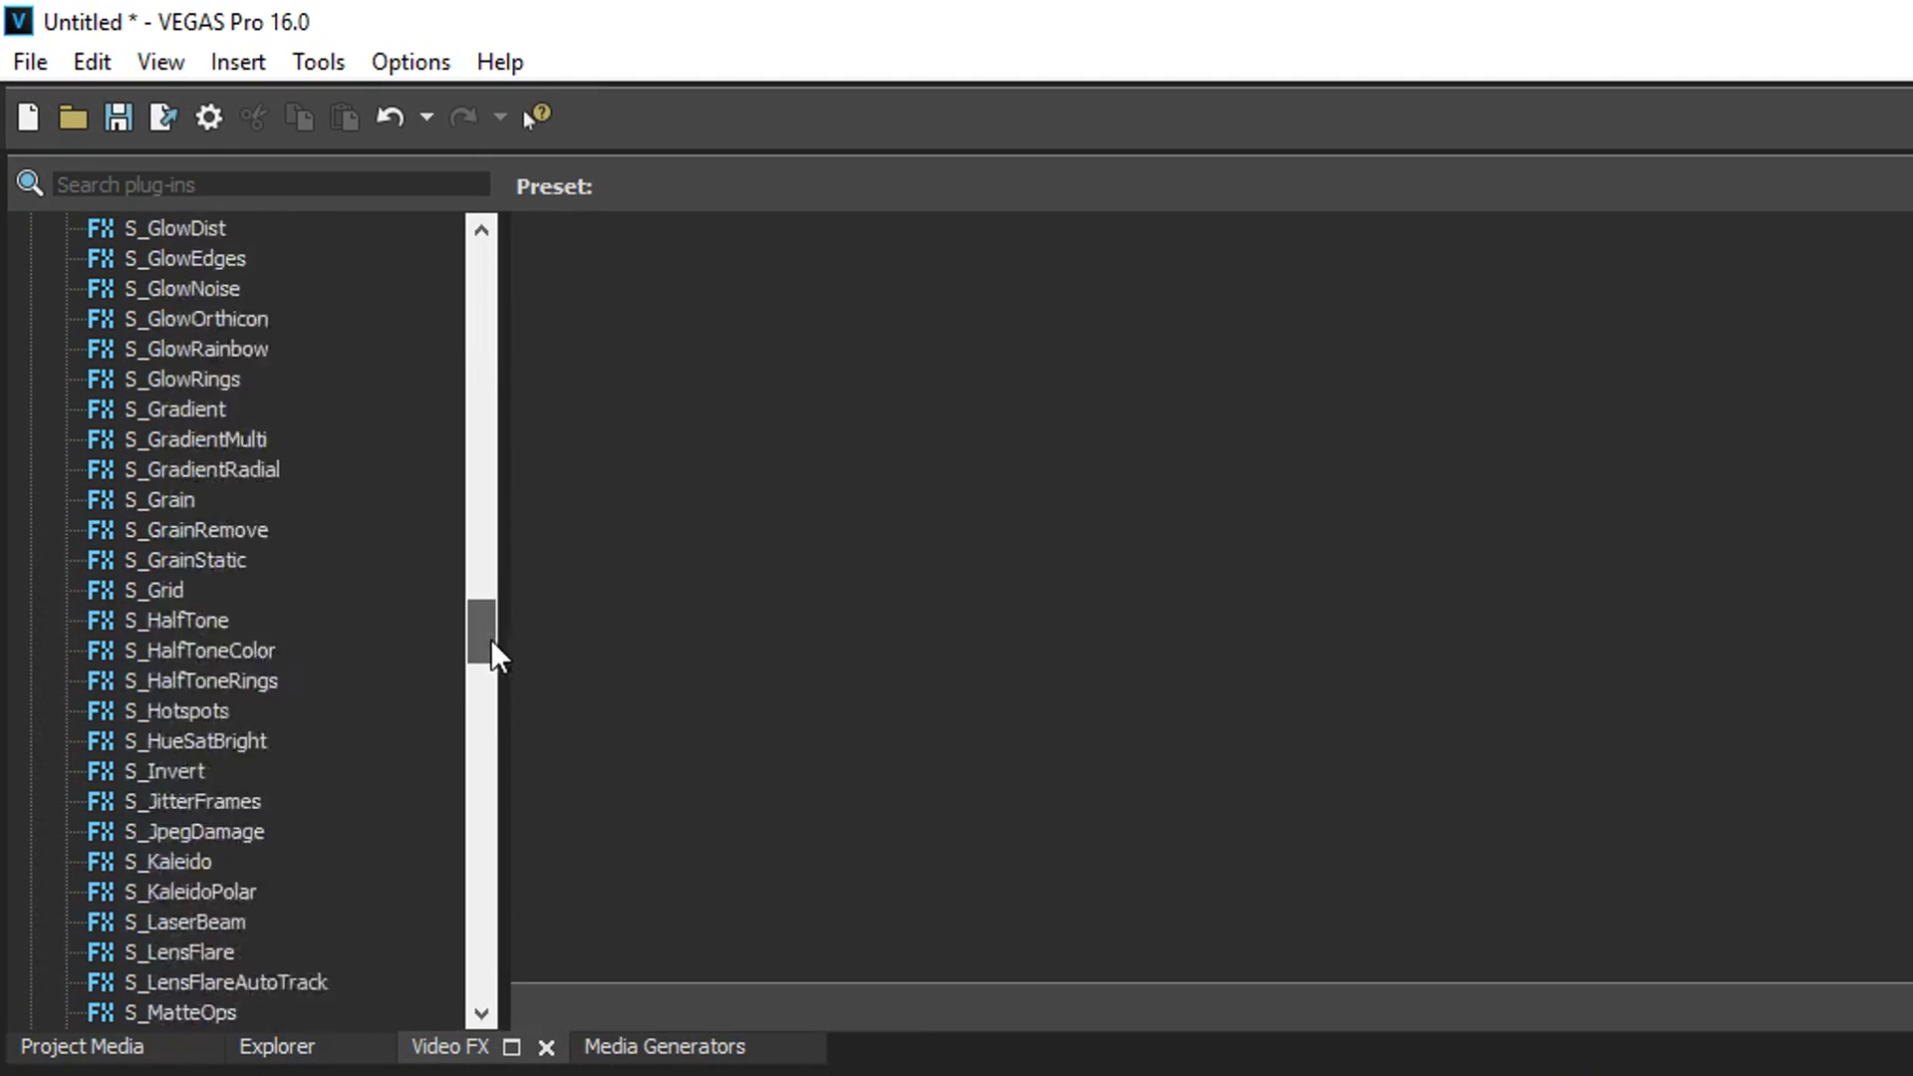
left_click(156, 830)
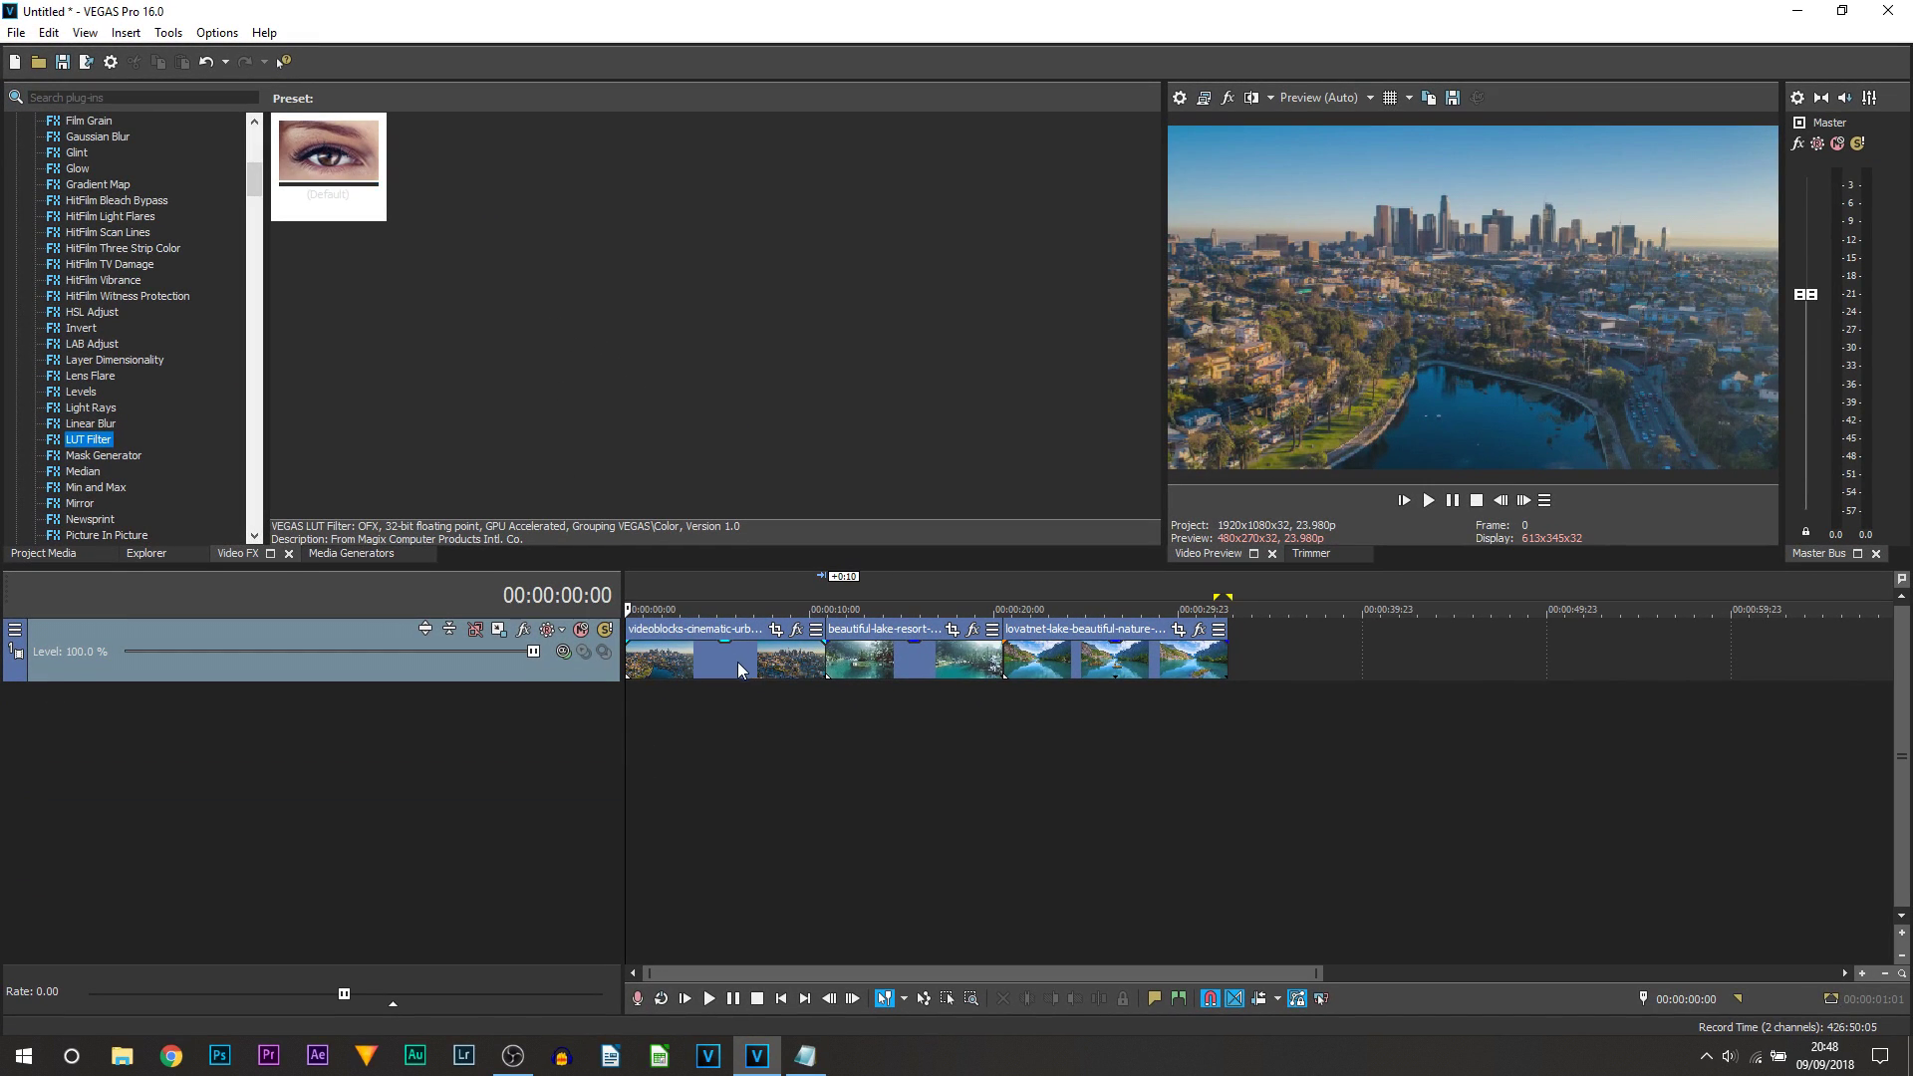
left_click(738, 668)
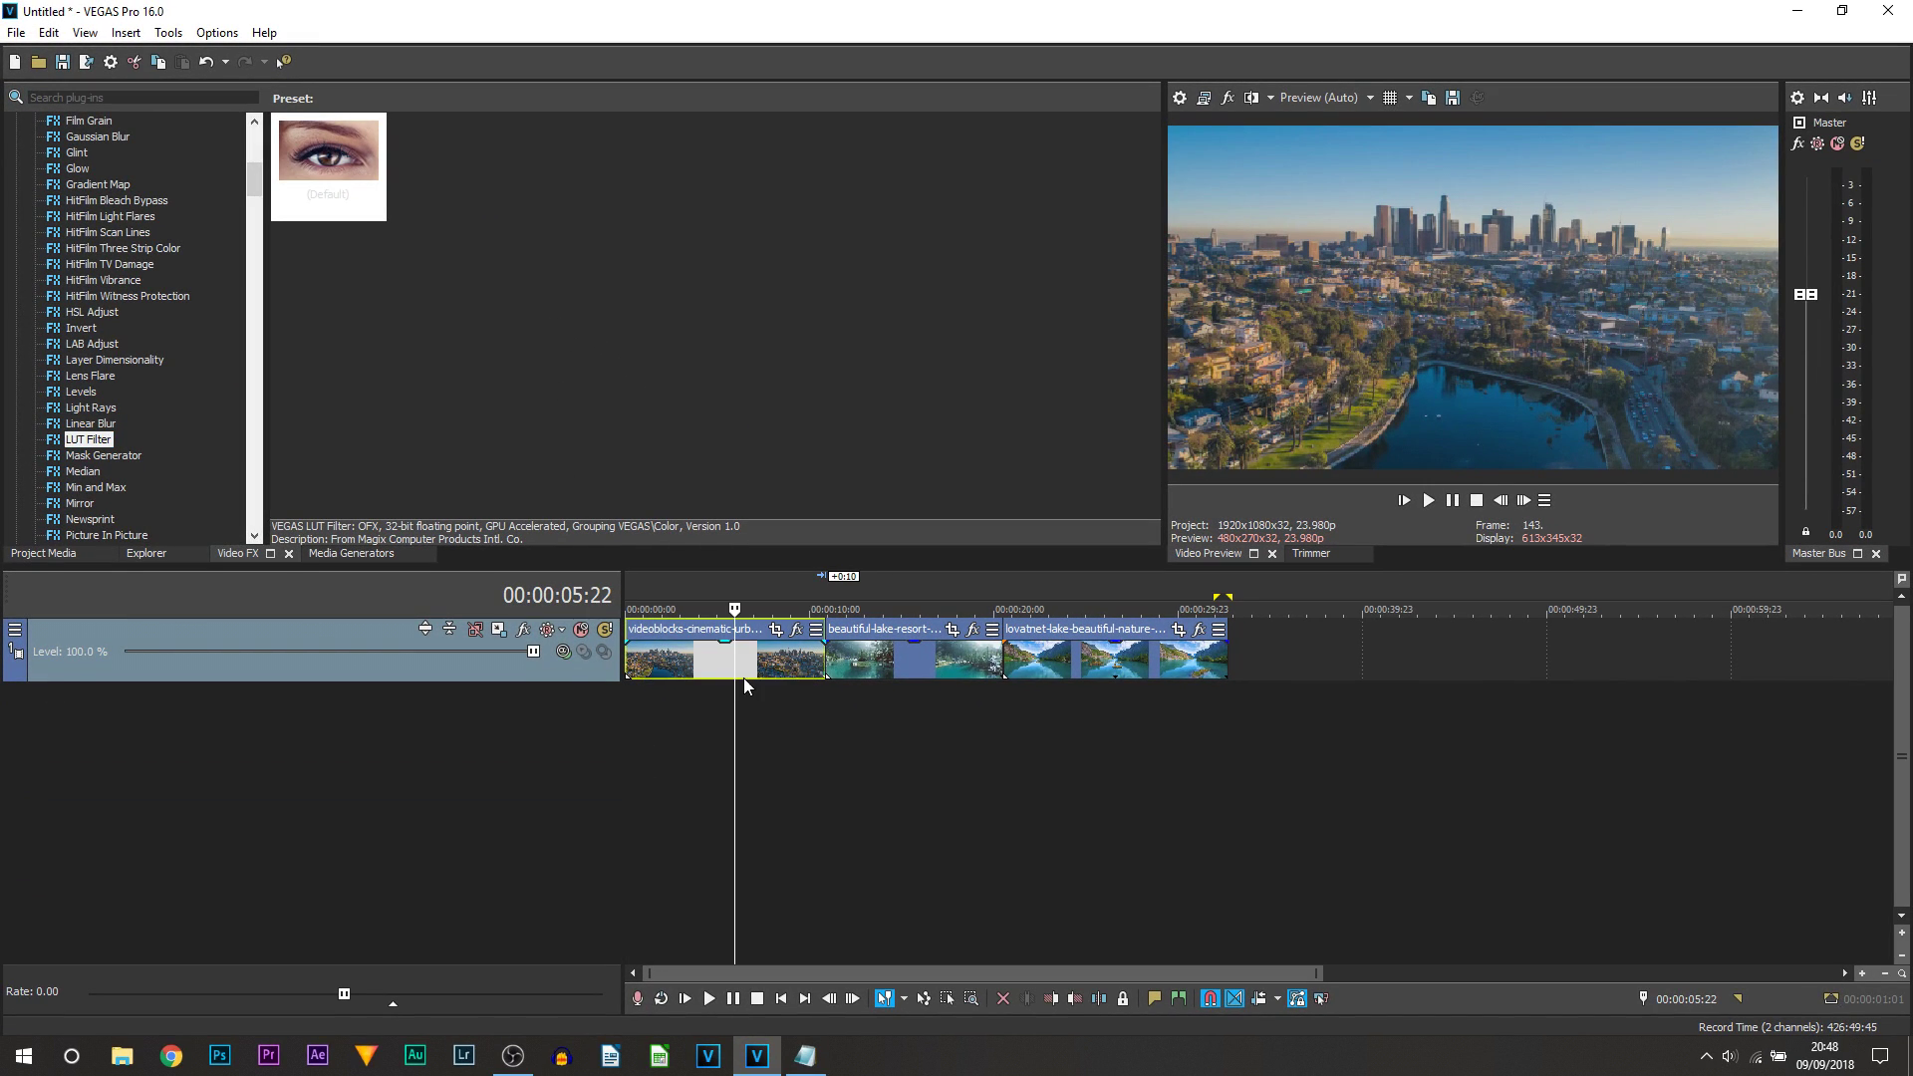
Step: Scrub through the city and lake clips, returning to the project start
left_click(1152, 709)
left_click(696, 710)
left_click(777, 710)
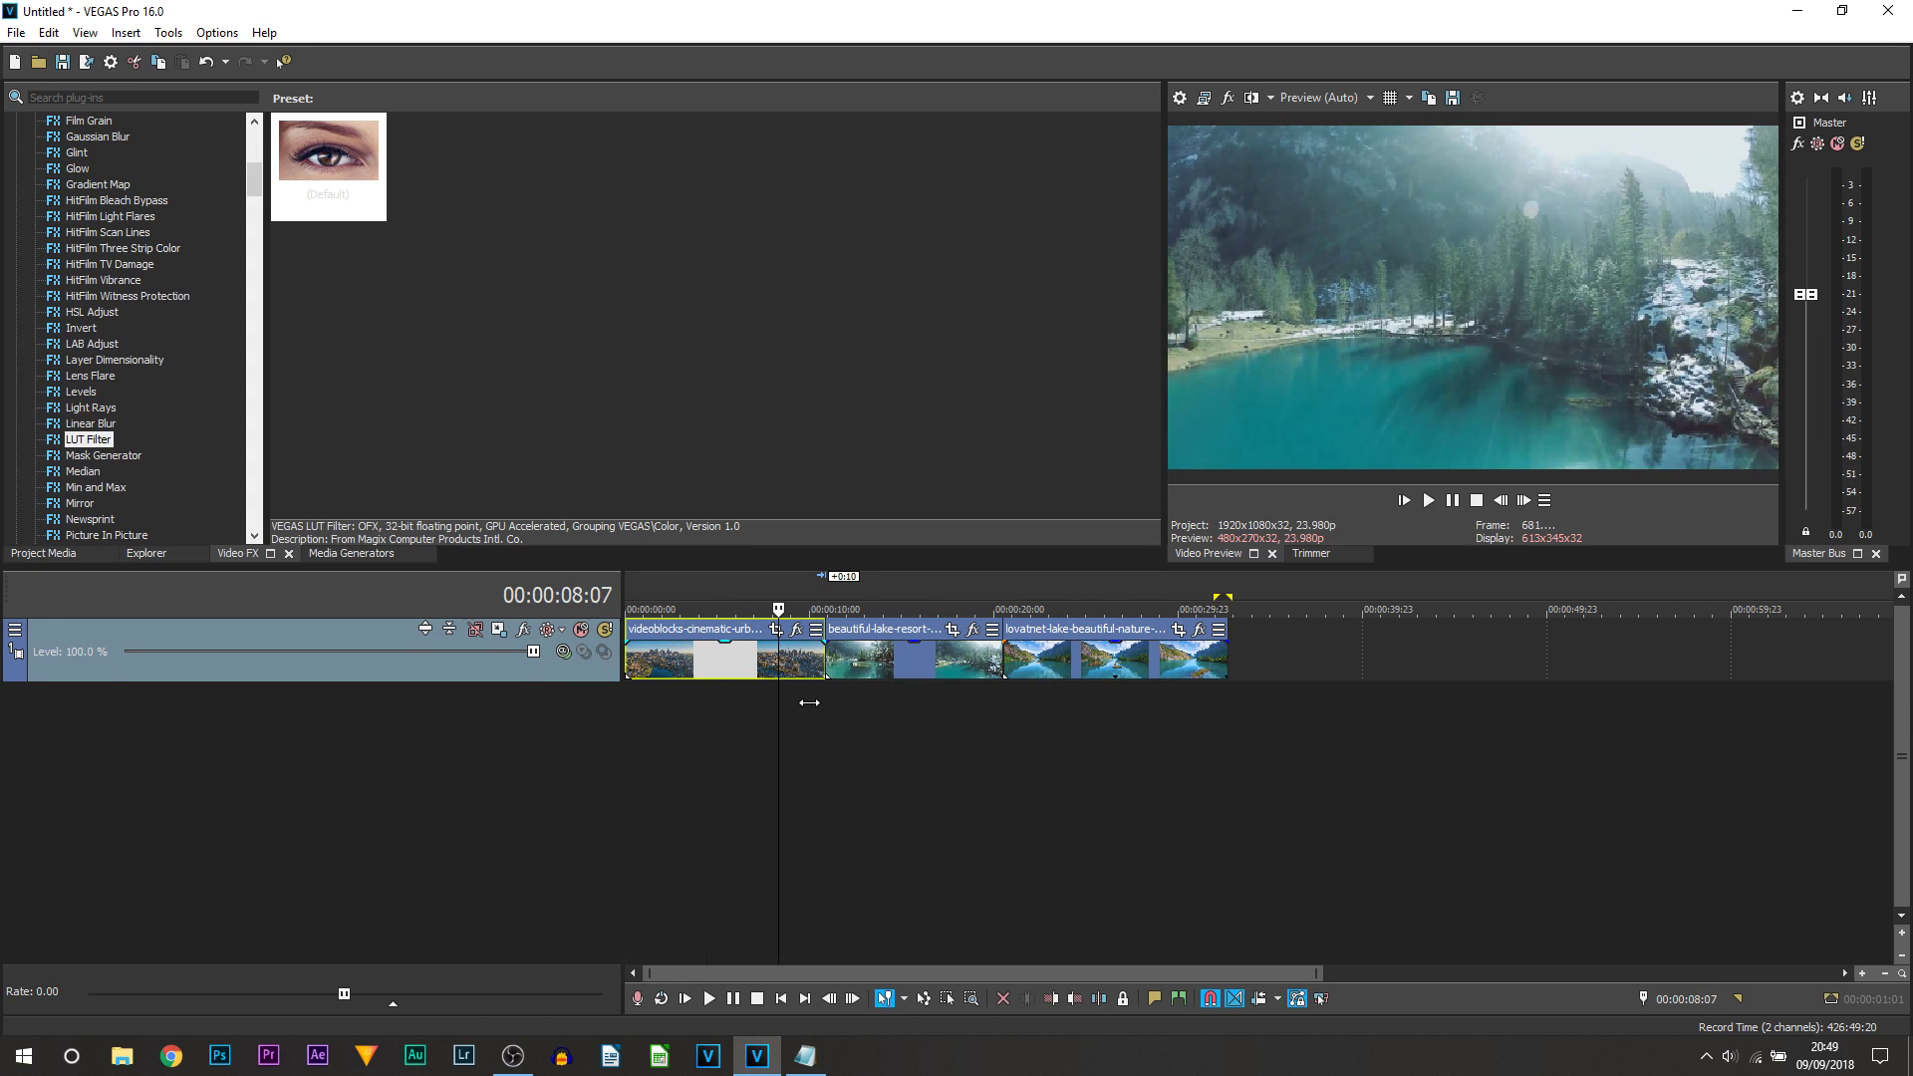
key("Home")
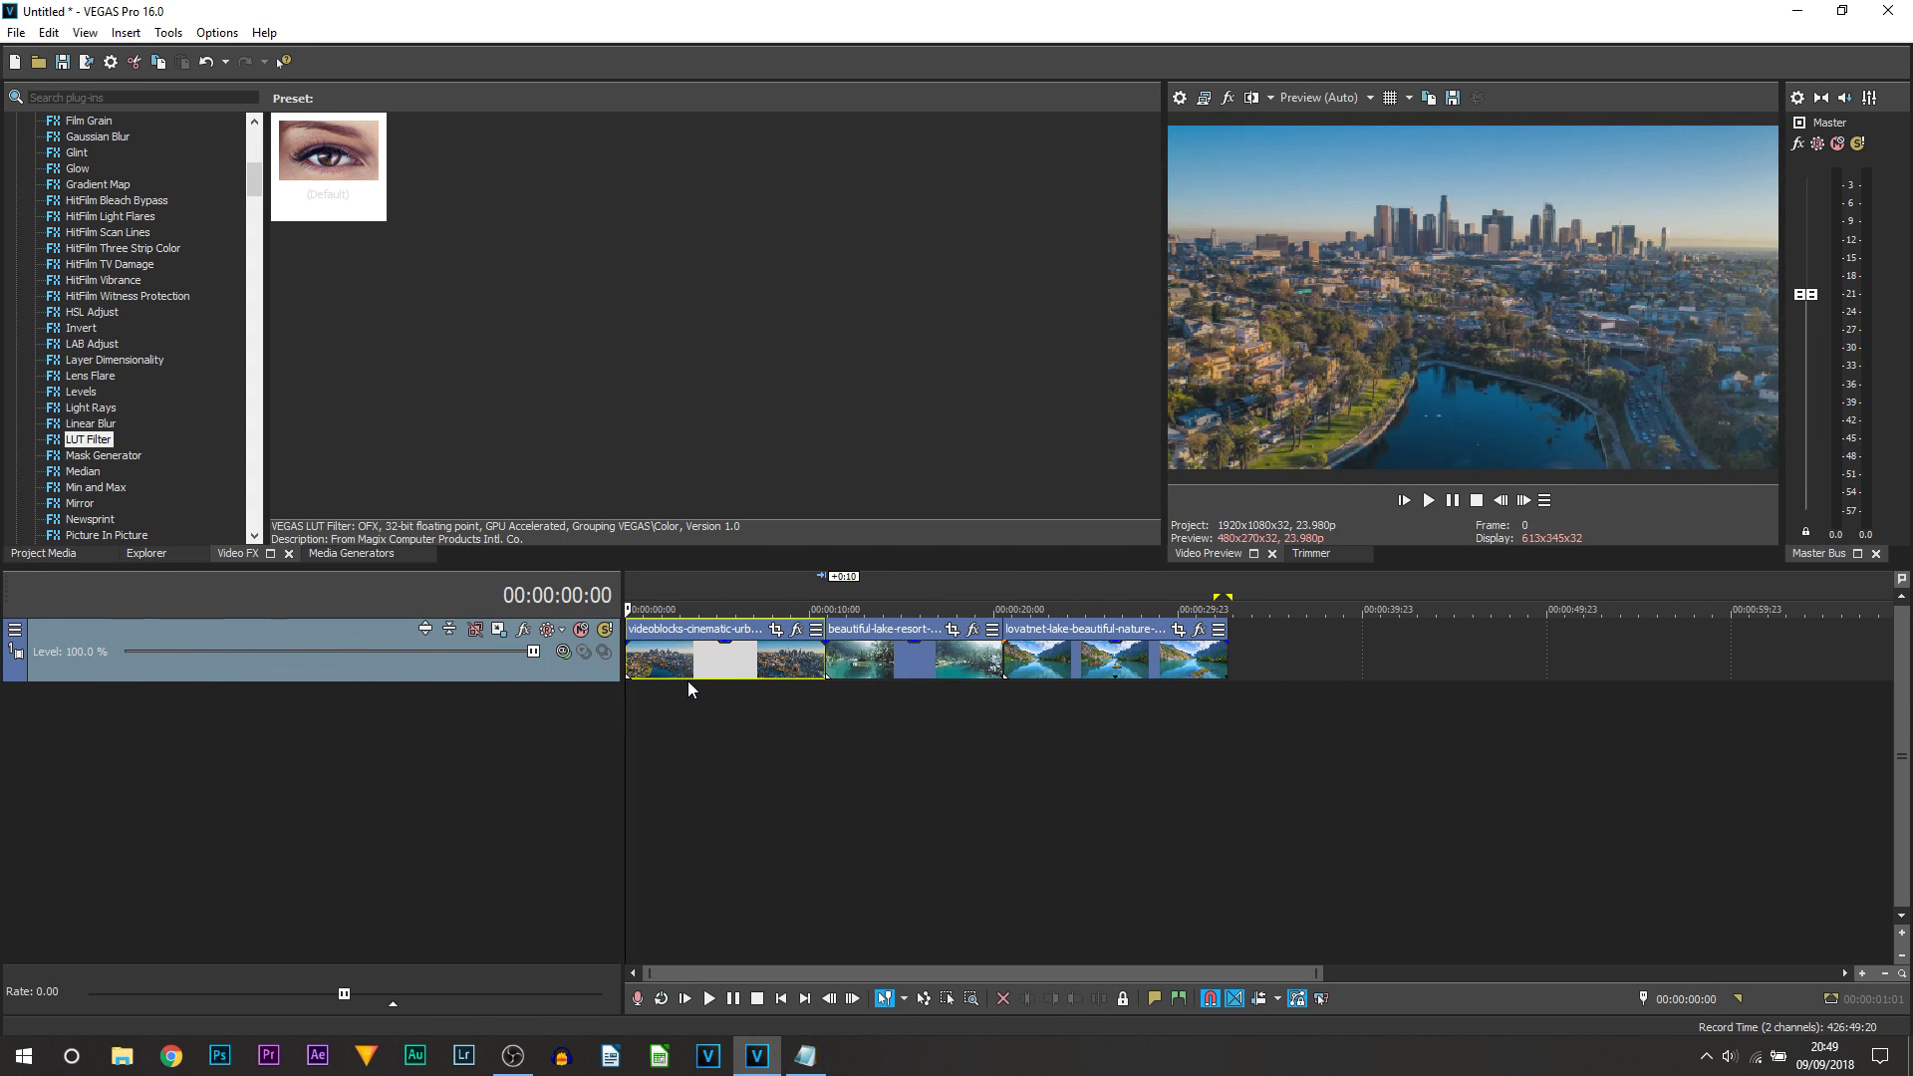
left_click_drag(690, 709, 709, 732)
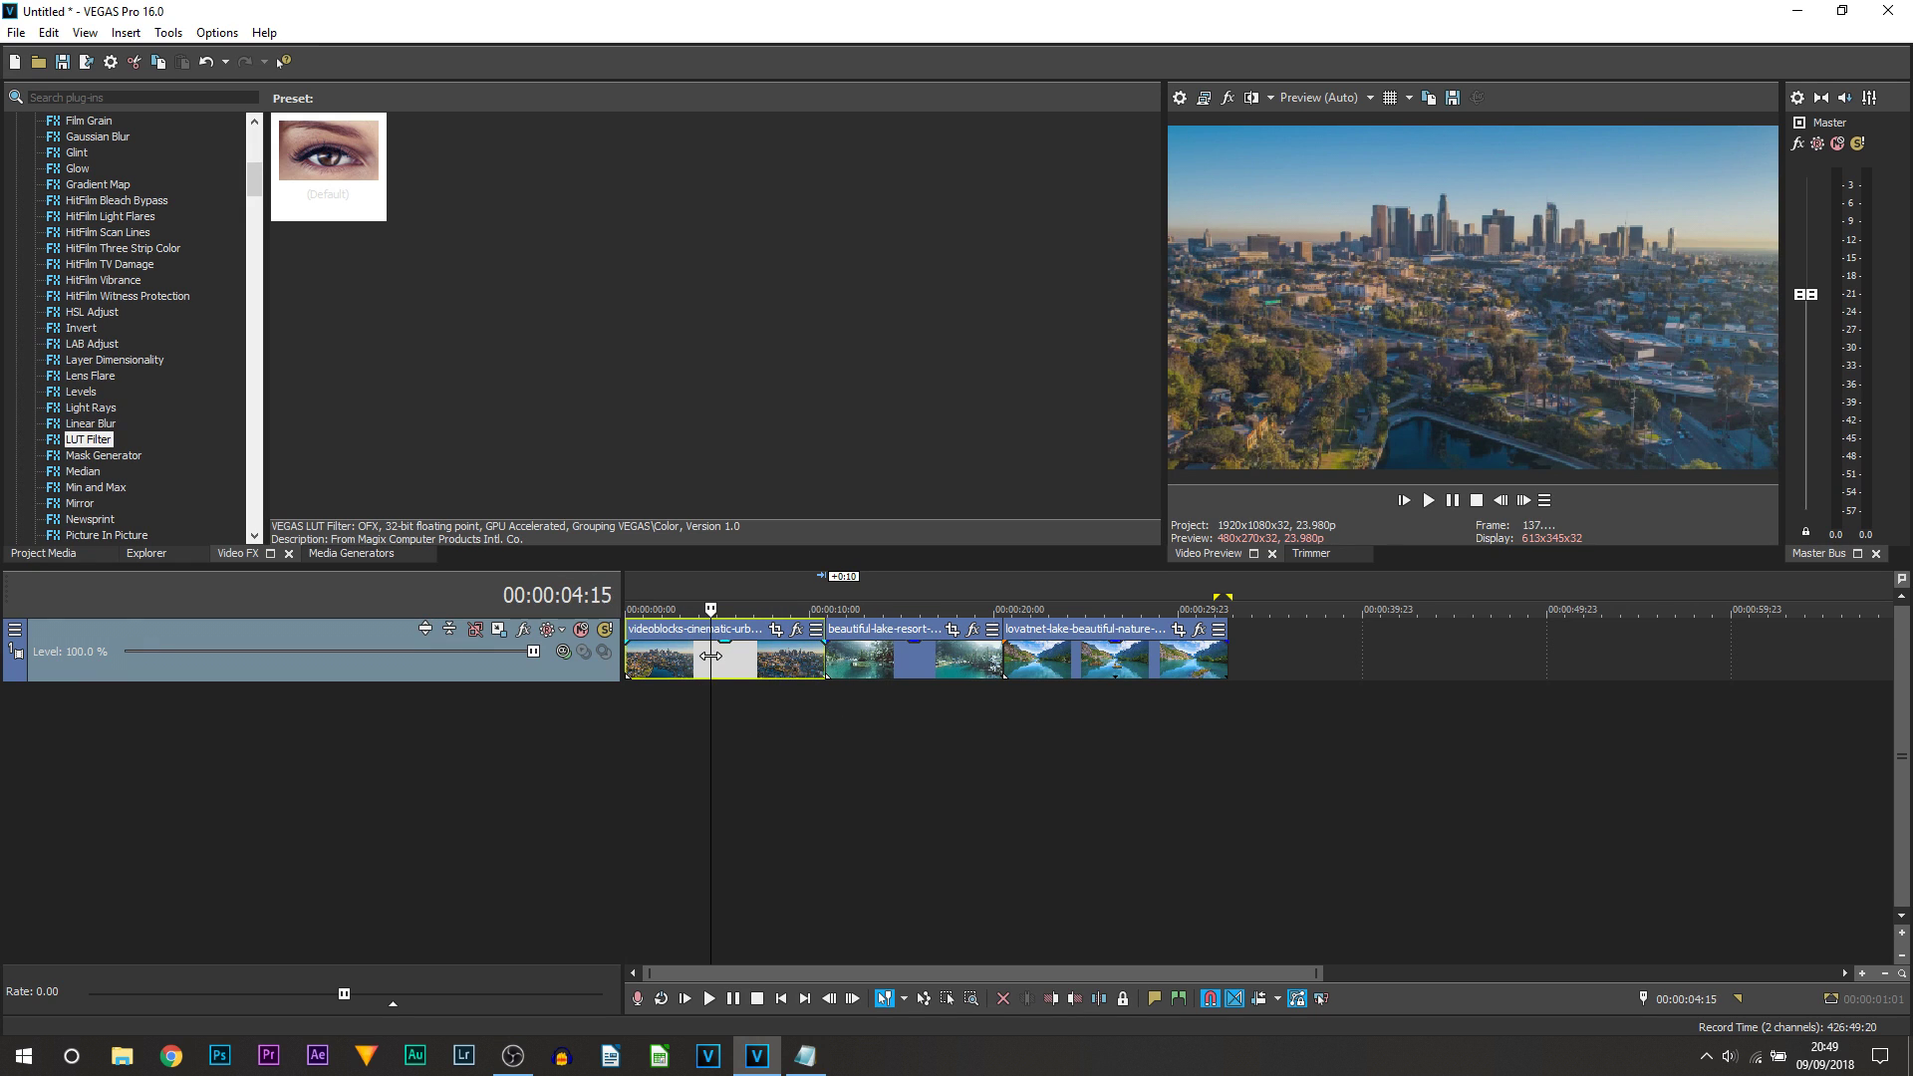
key("Home")
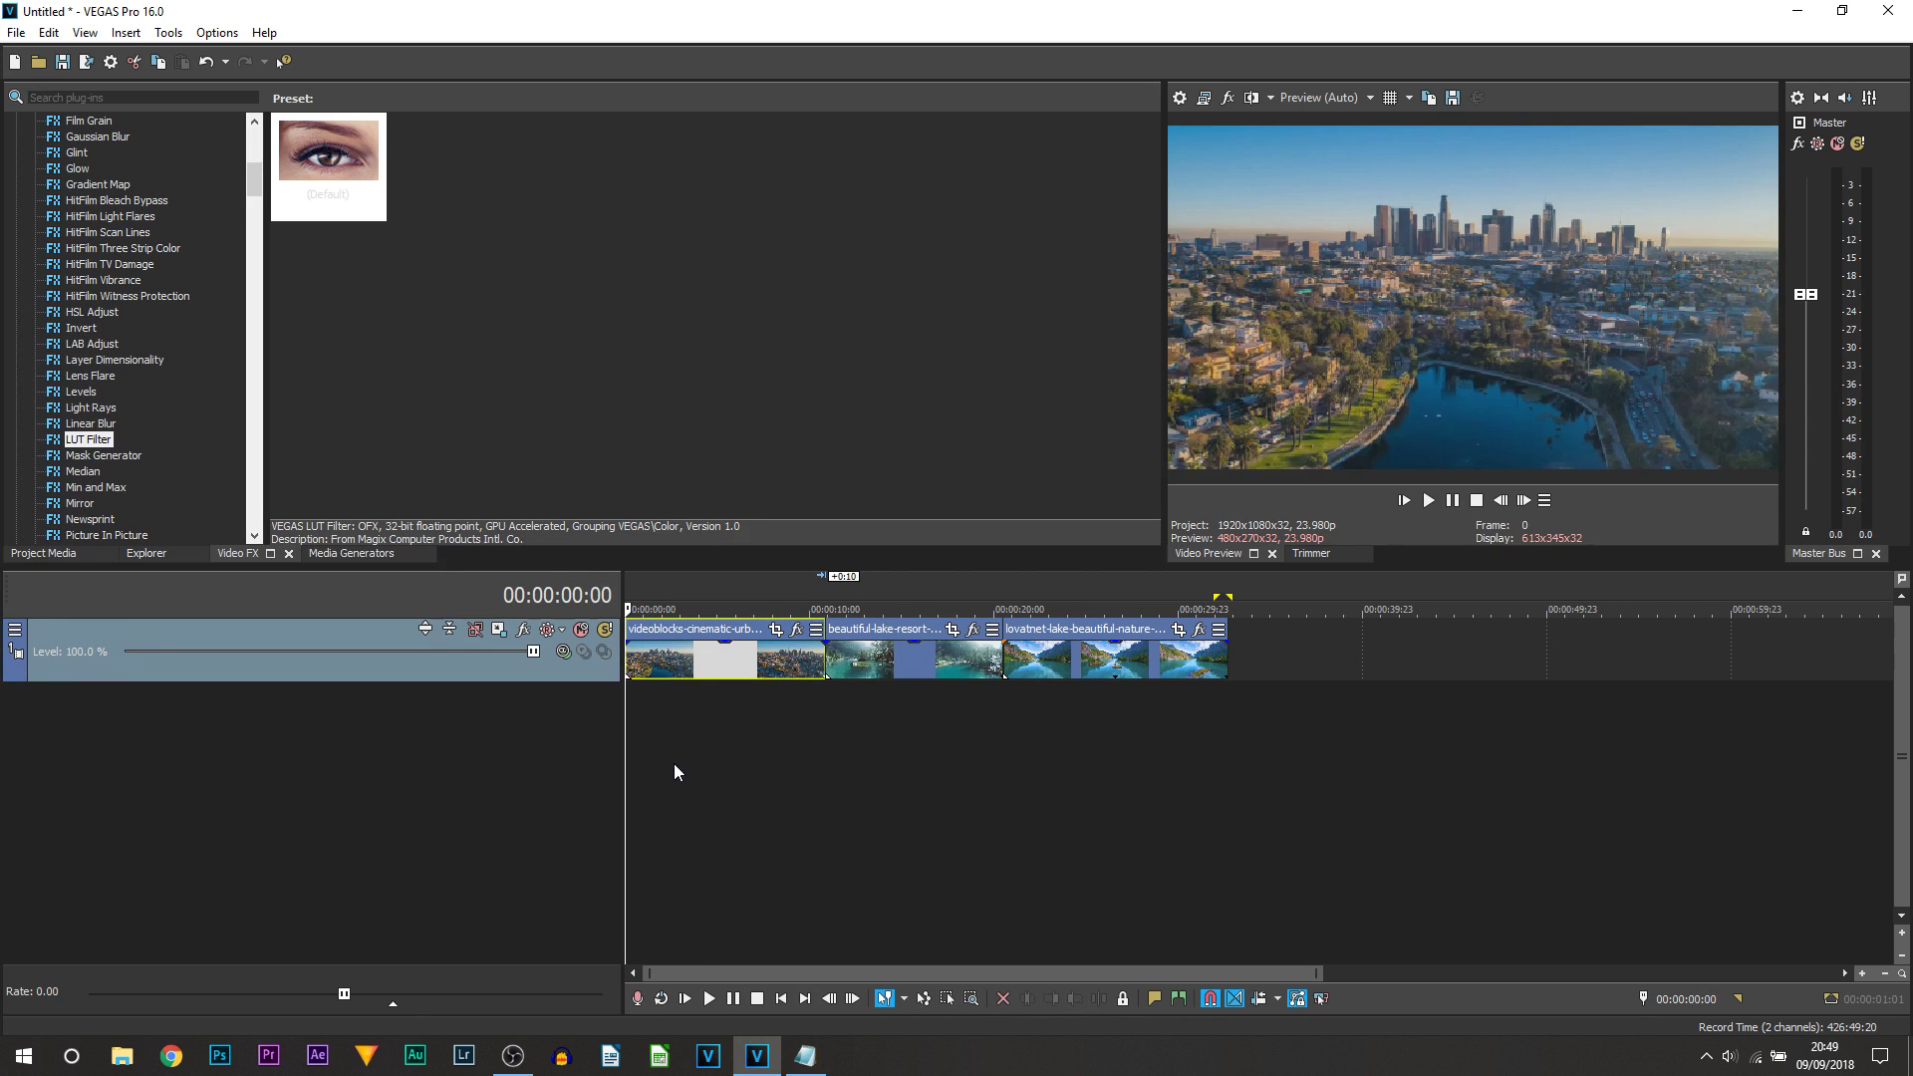
left_click_drag(698, 731, 680, 753)
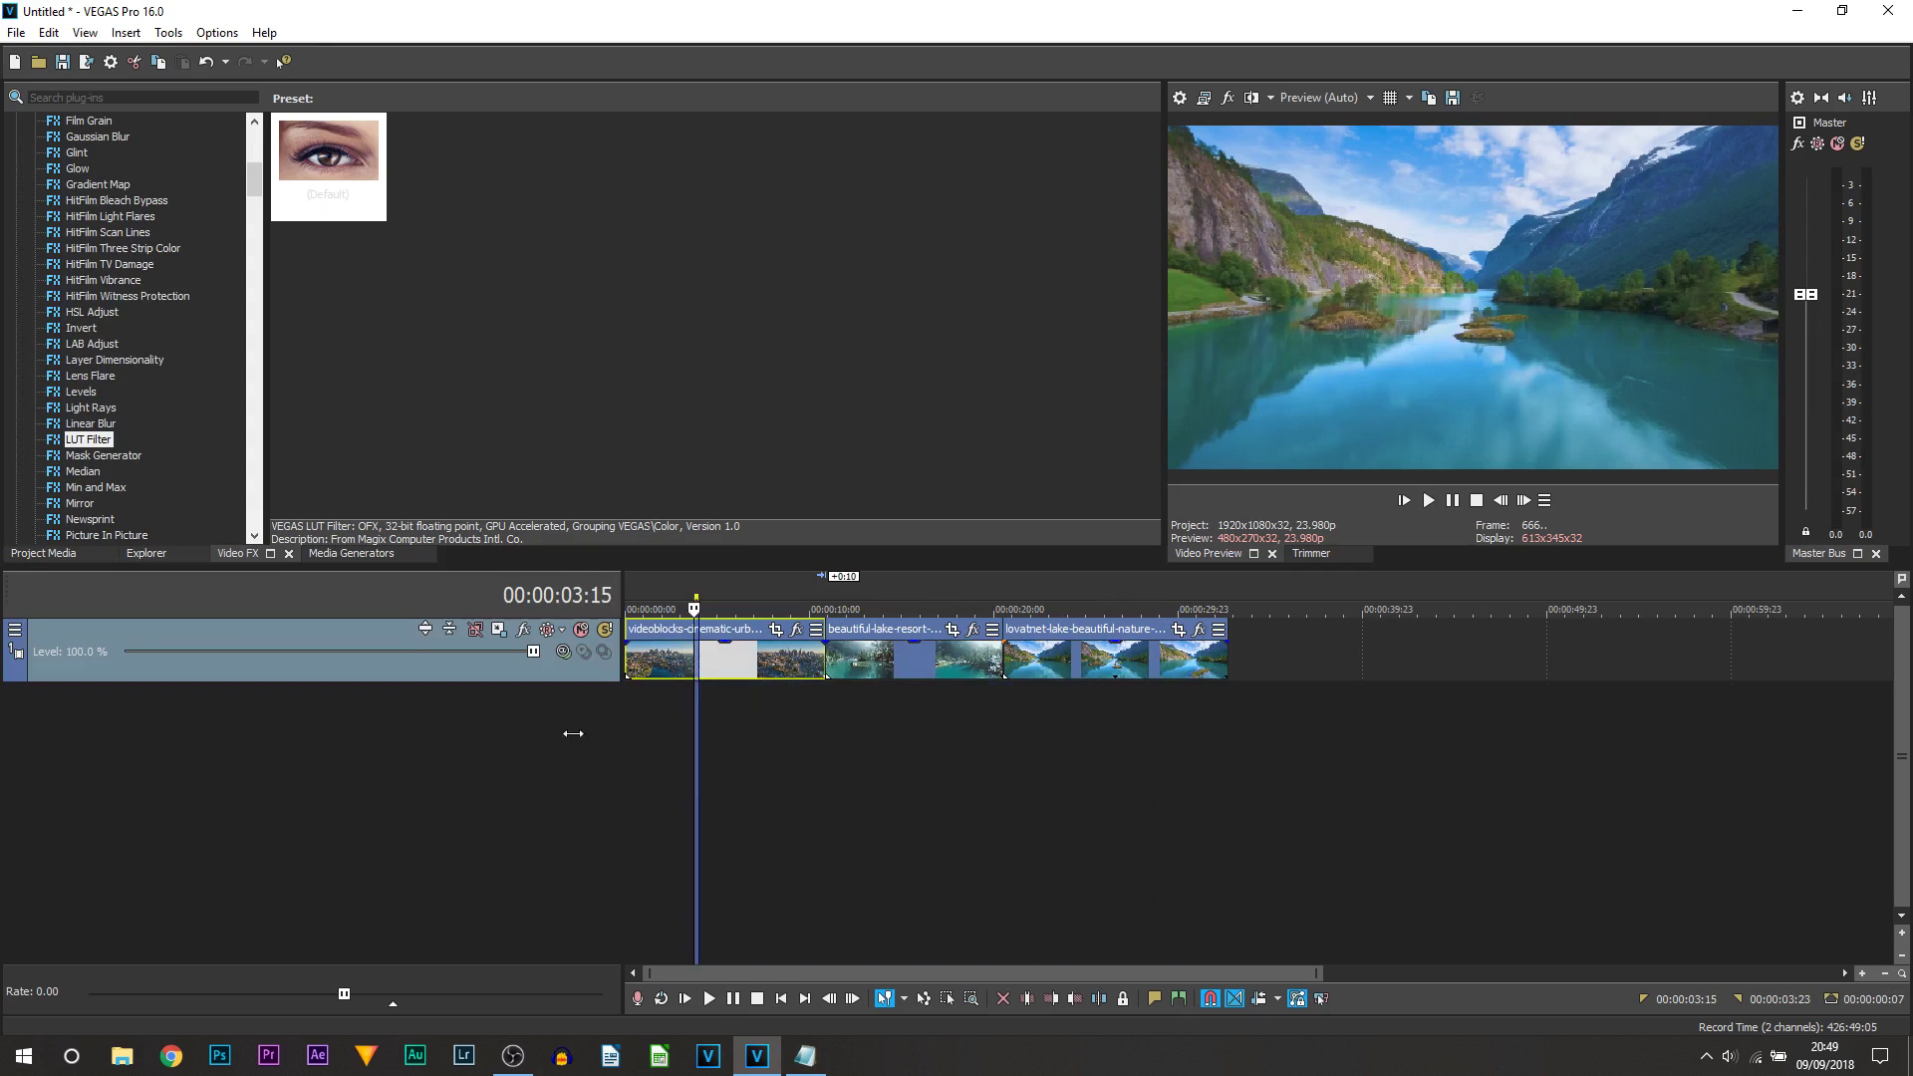
Step: Apply the LUT Filter Default preset to the whole video track
left_click(683, 737)
left_click_drag(327, 156, 651, 347)
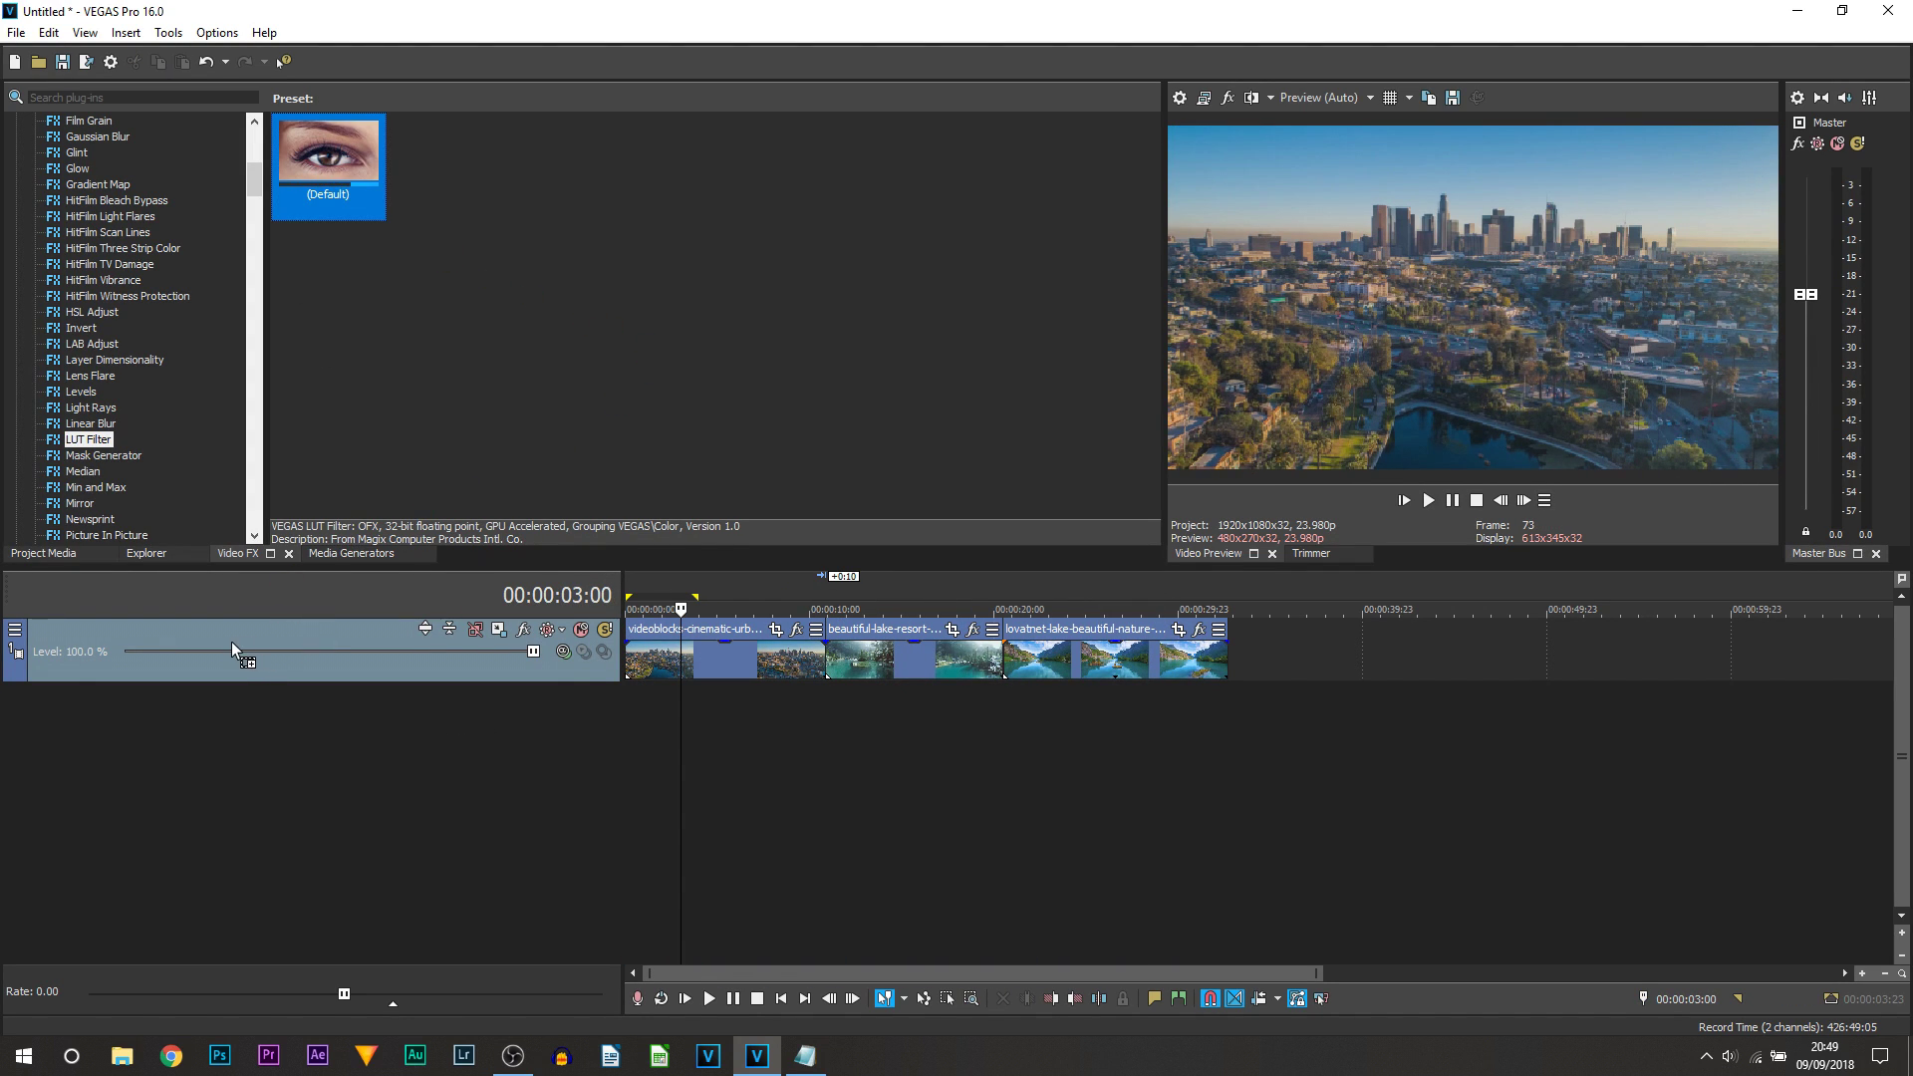
left_click_drag(269, 646, 271, 640)
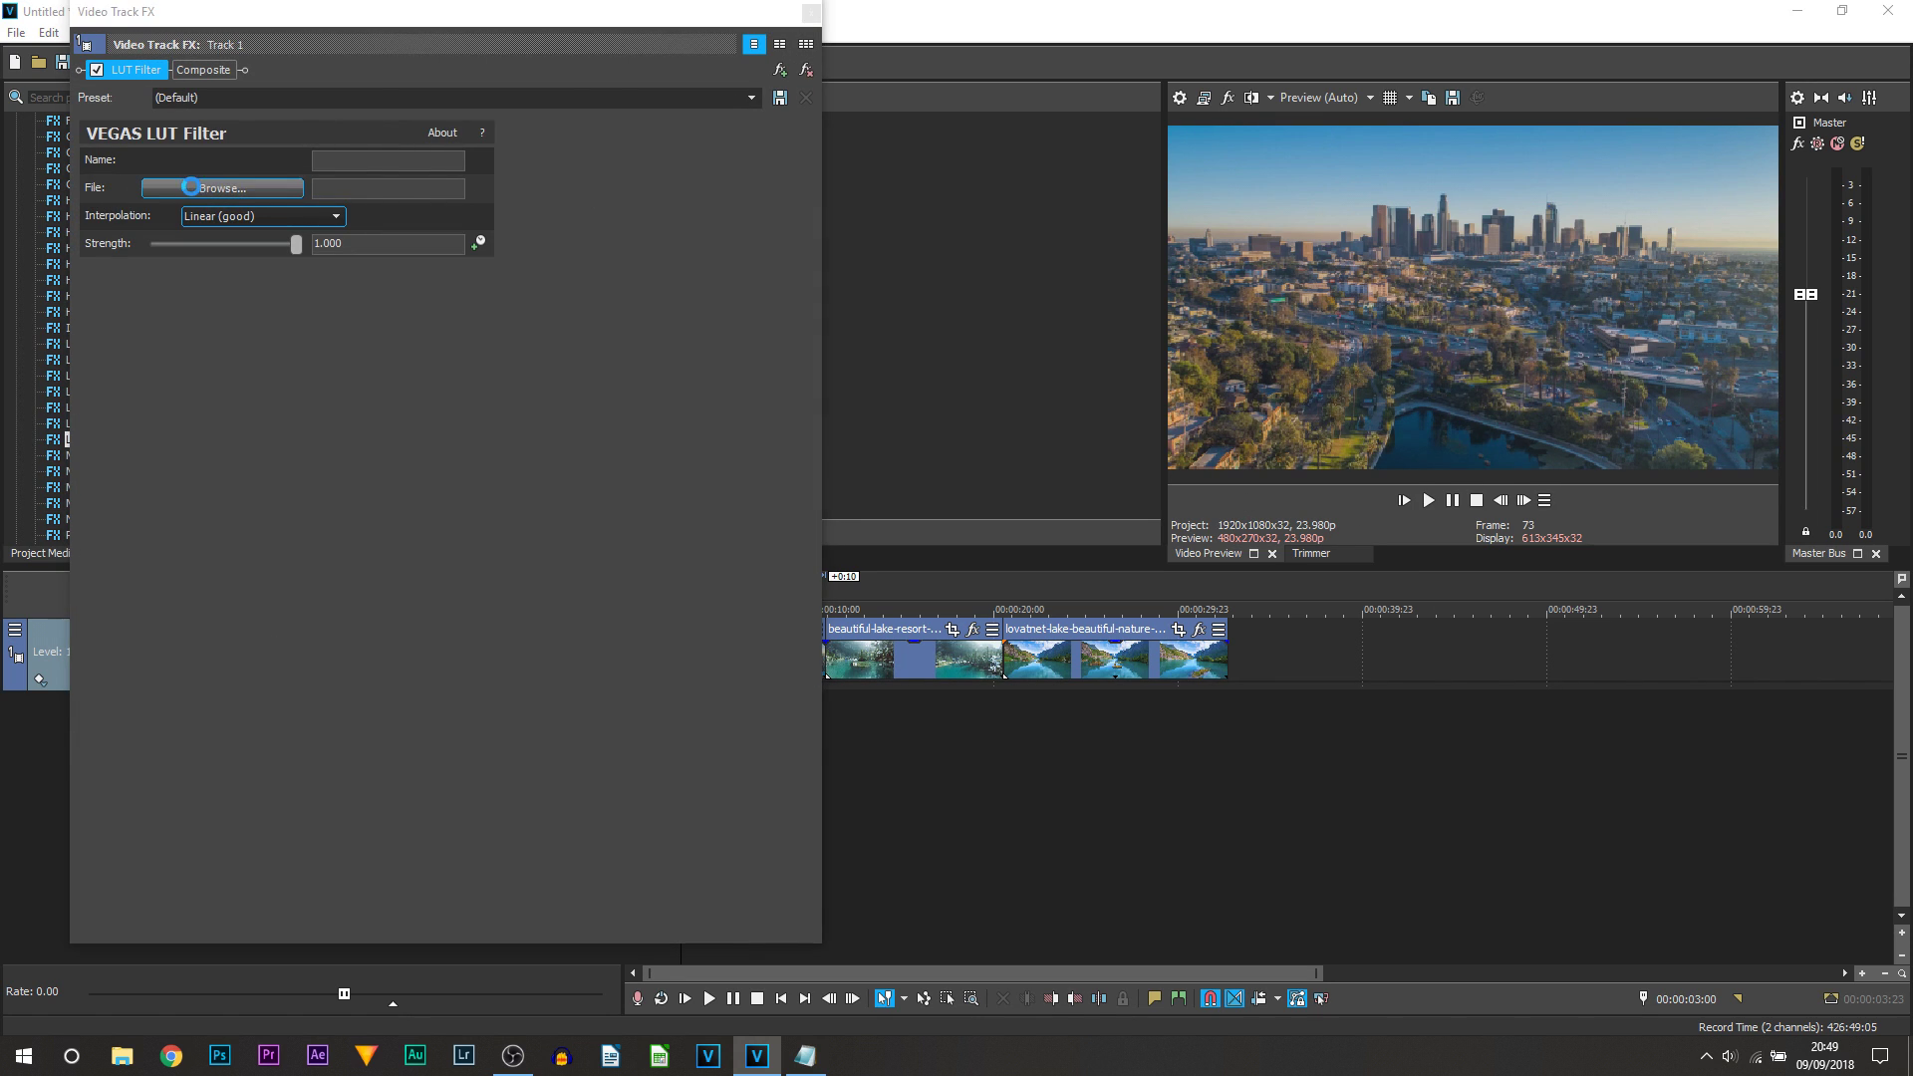
Step: Load Teal And Orange.cube from New folder with Tetrahedral (best) interpolation
left_click(194, 193)
double_click(216, 222)
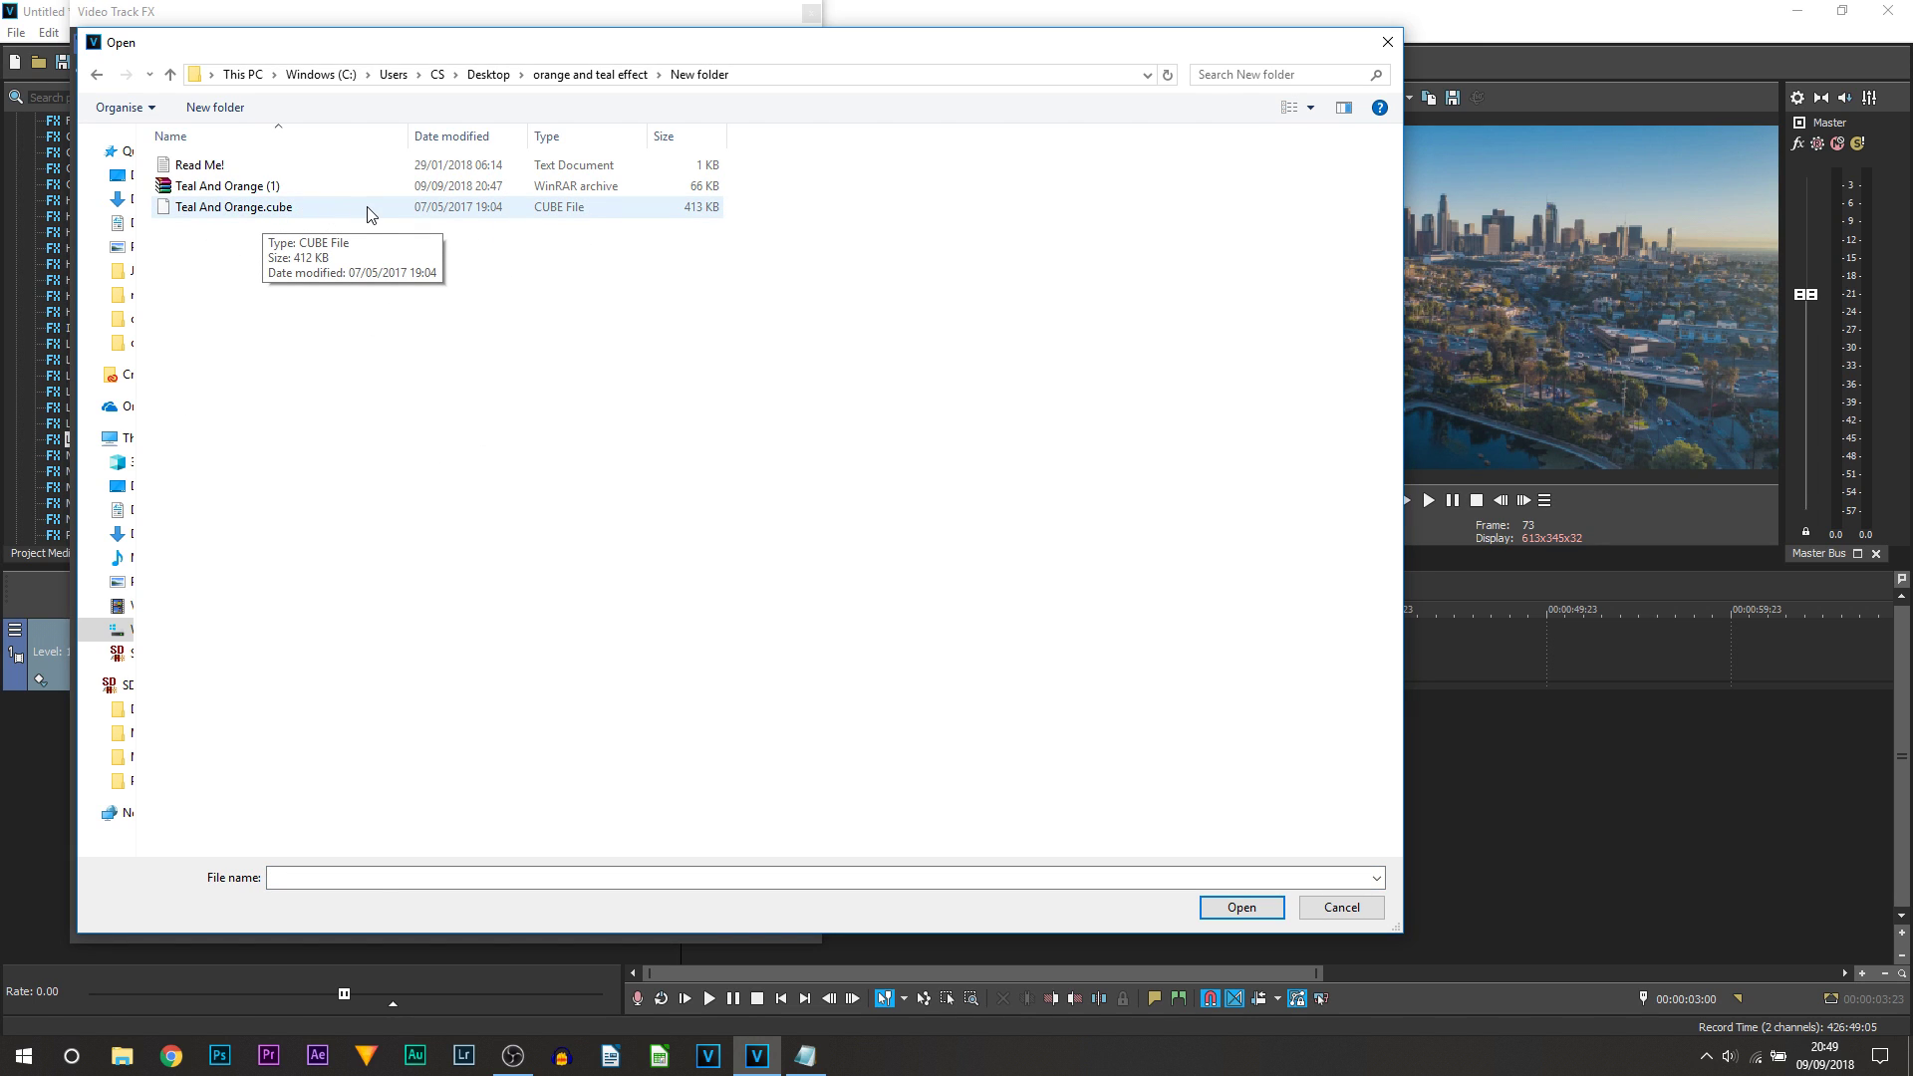
double_click(370, 212)
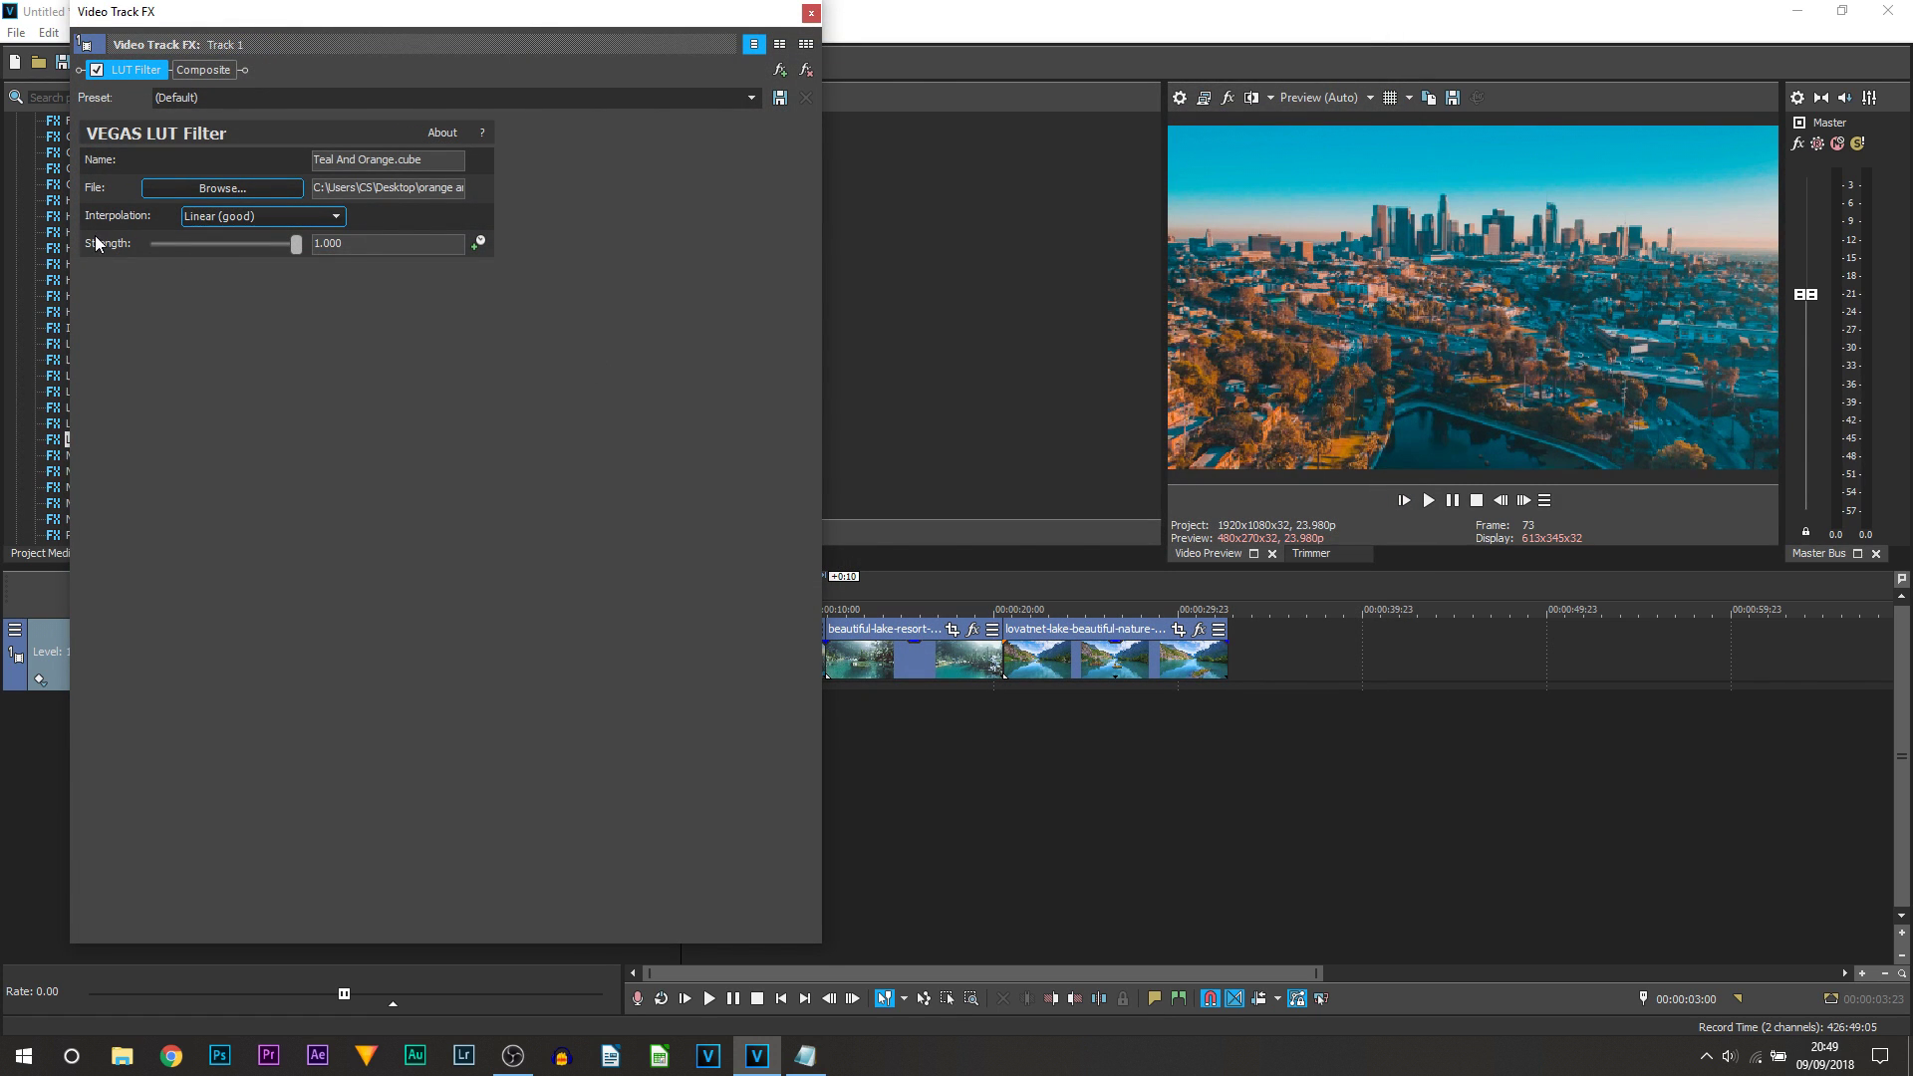
left_click(262, 216)
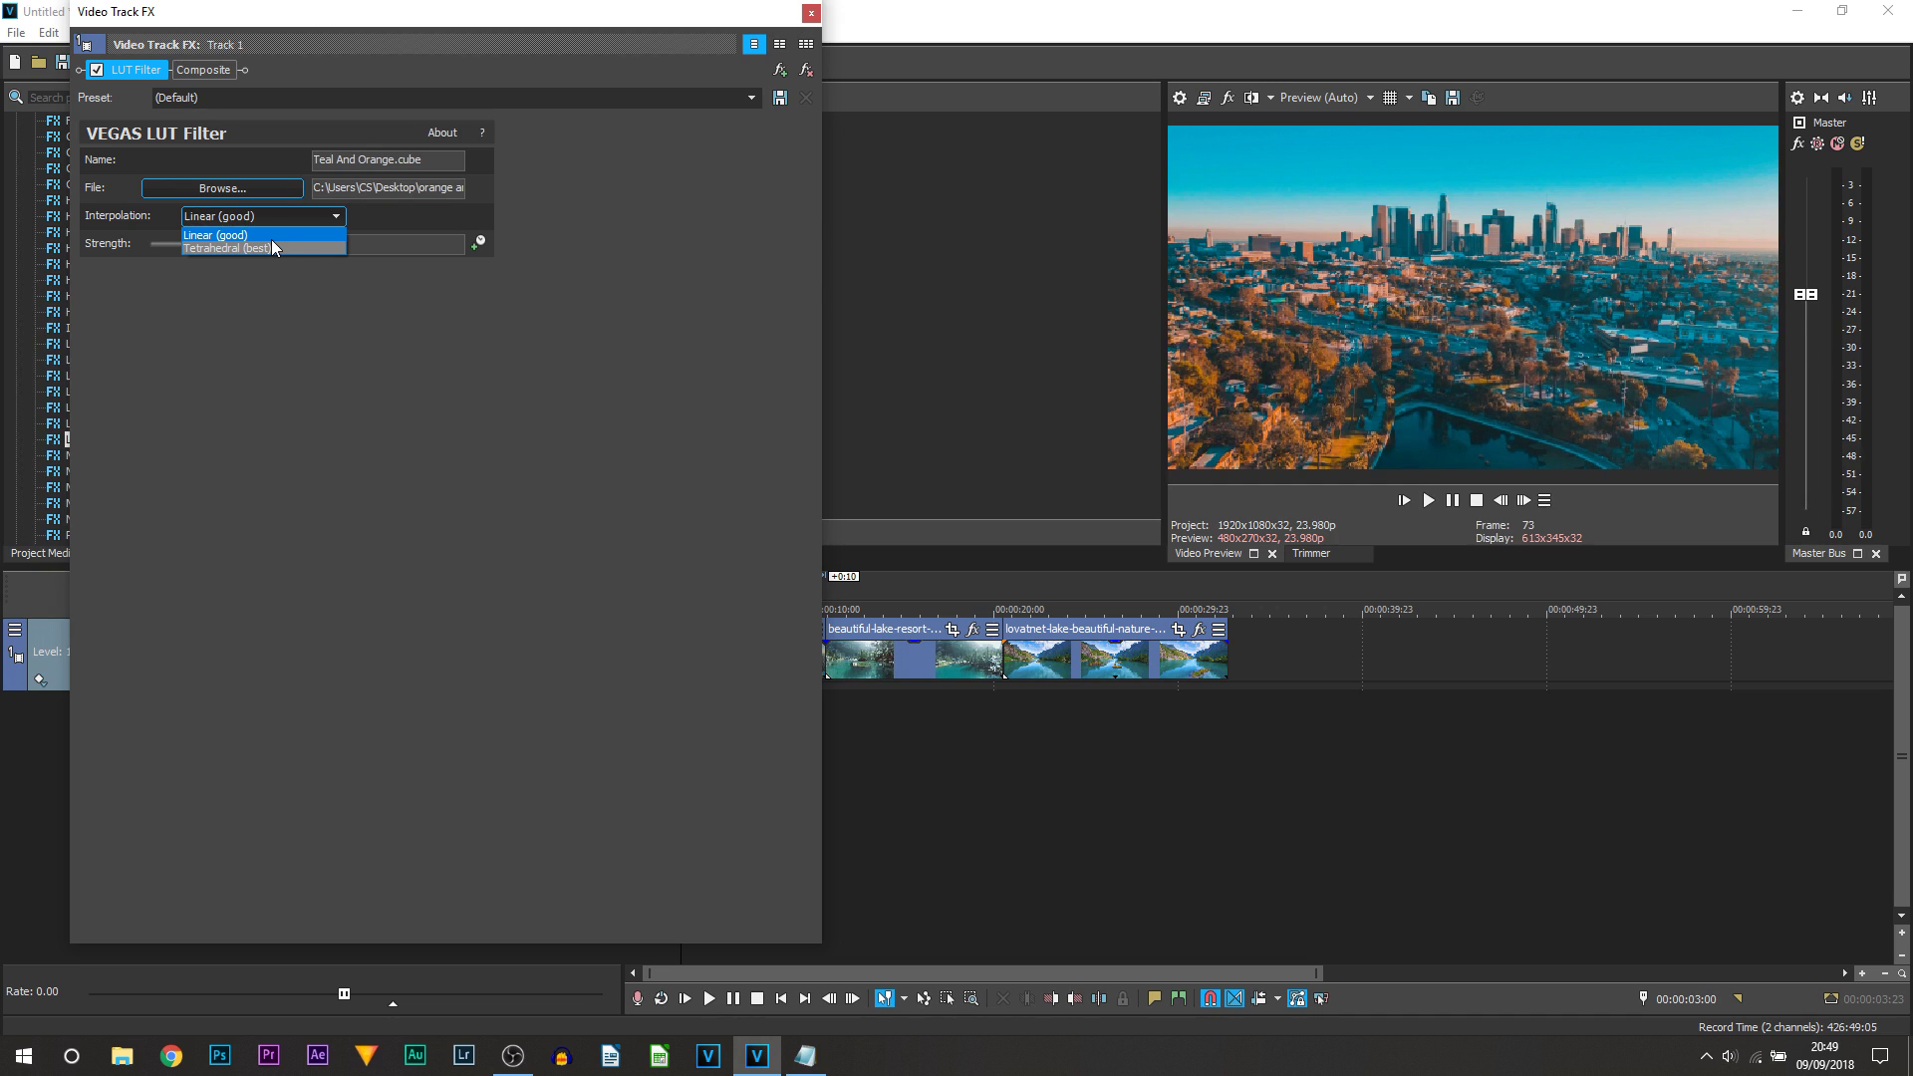
left_click(298, 250)
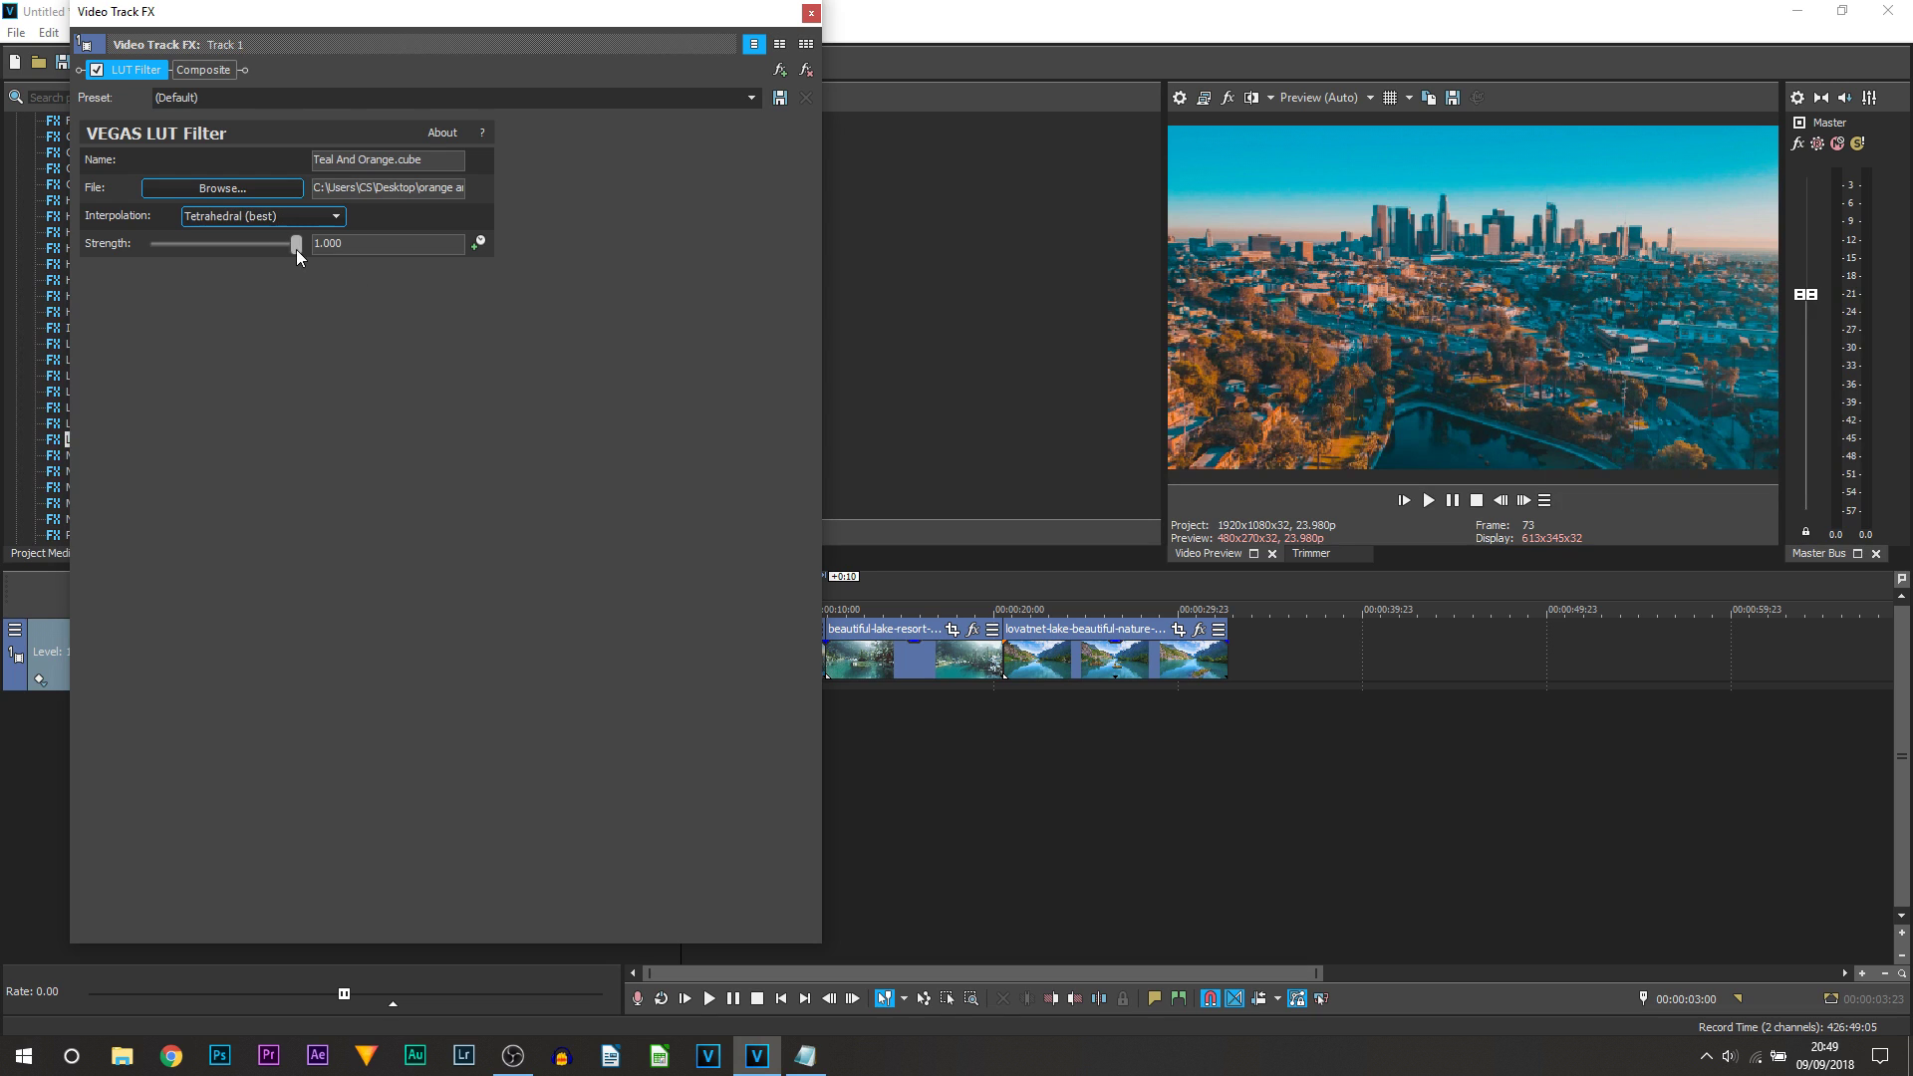
mouse_move(296, 244)
left_mouse_down()
mouse_move(150, 243)
mouse_move(296, 244)
left_mouse_up()
left_click(811, 14)
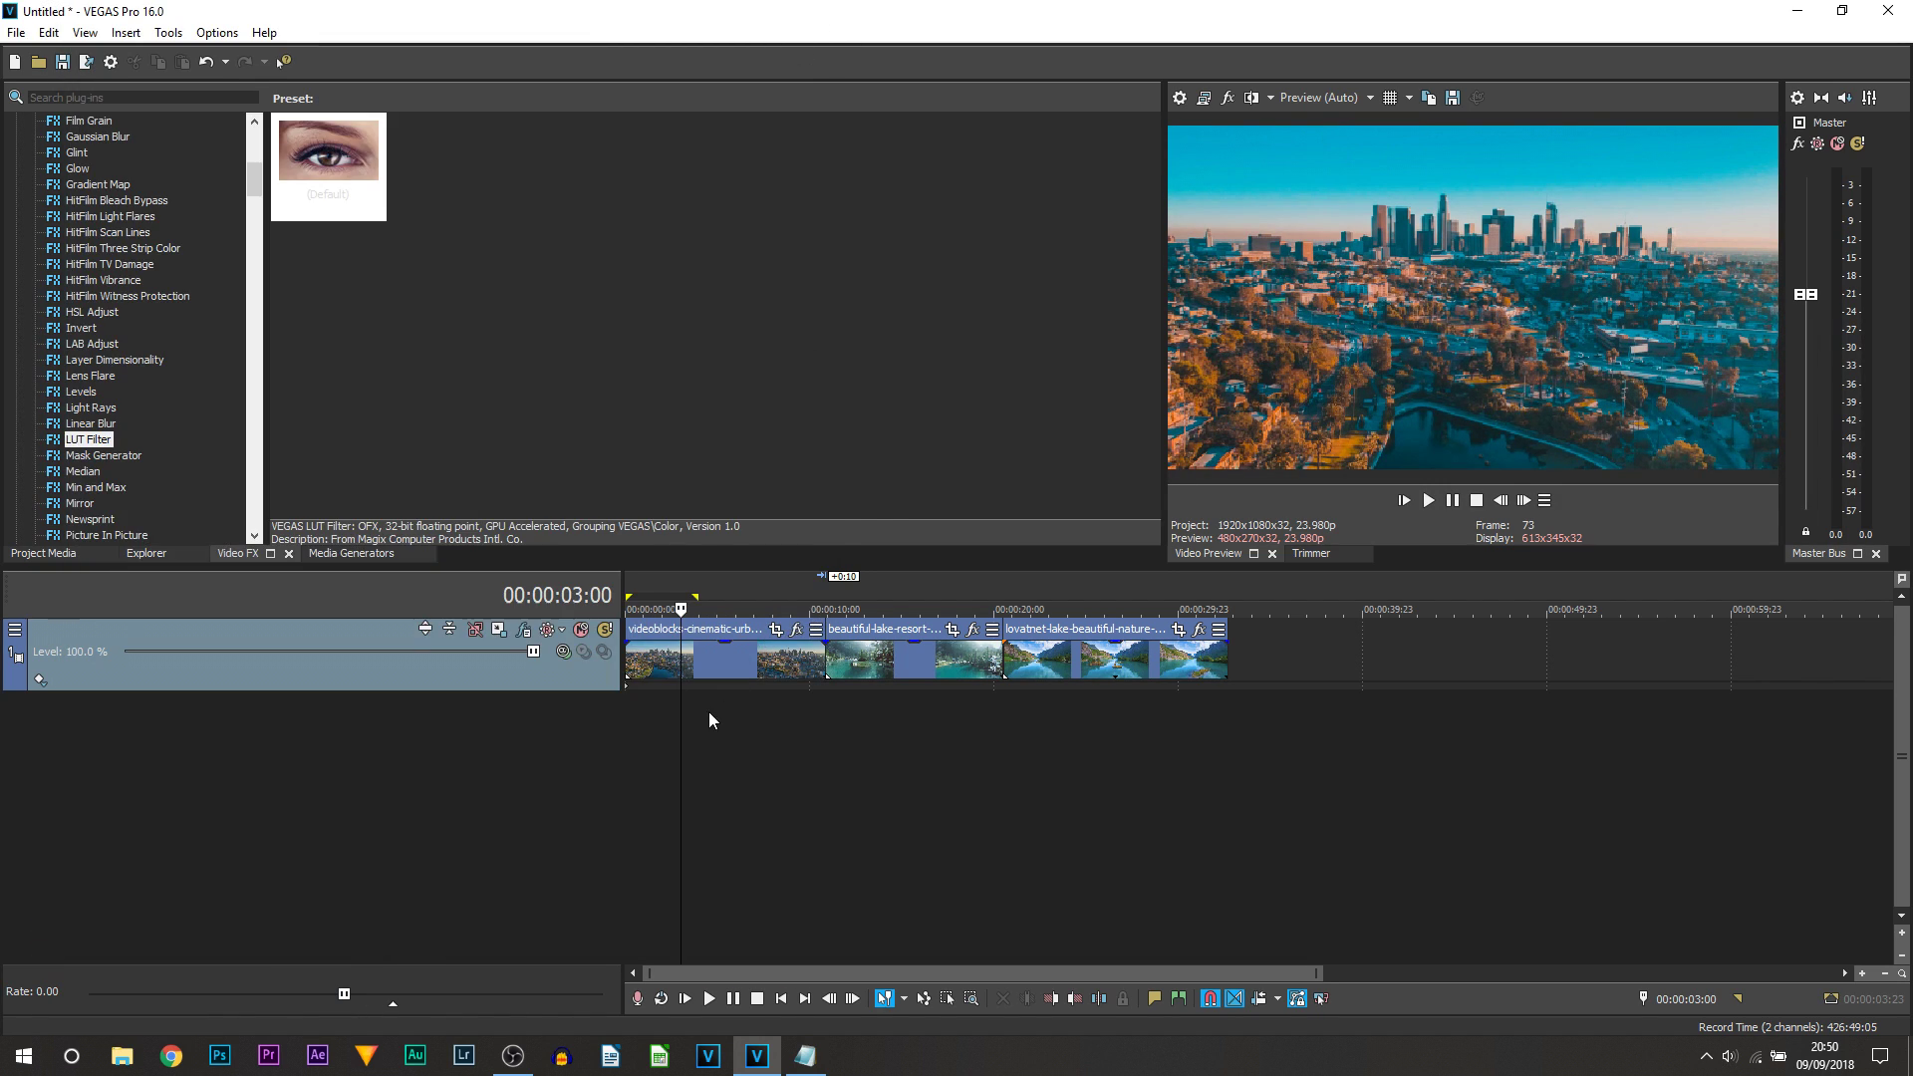
left_click_drag(681, 720, 561, 726)
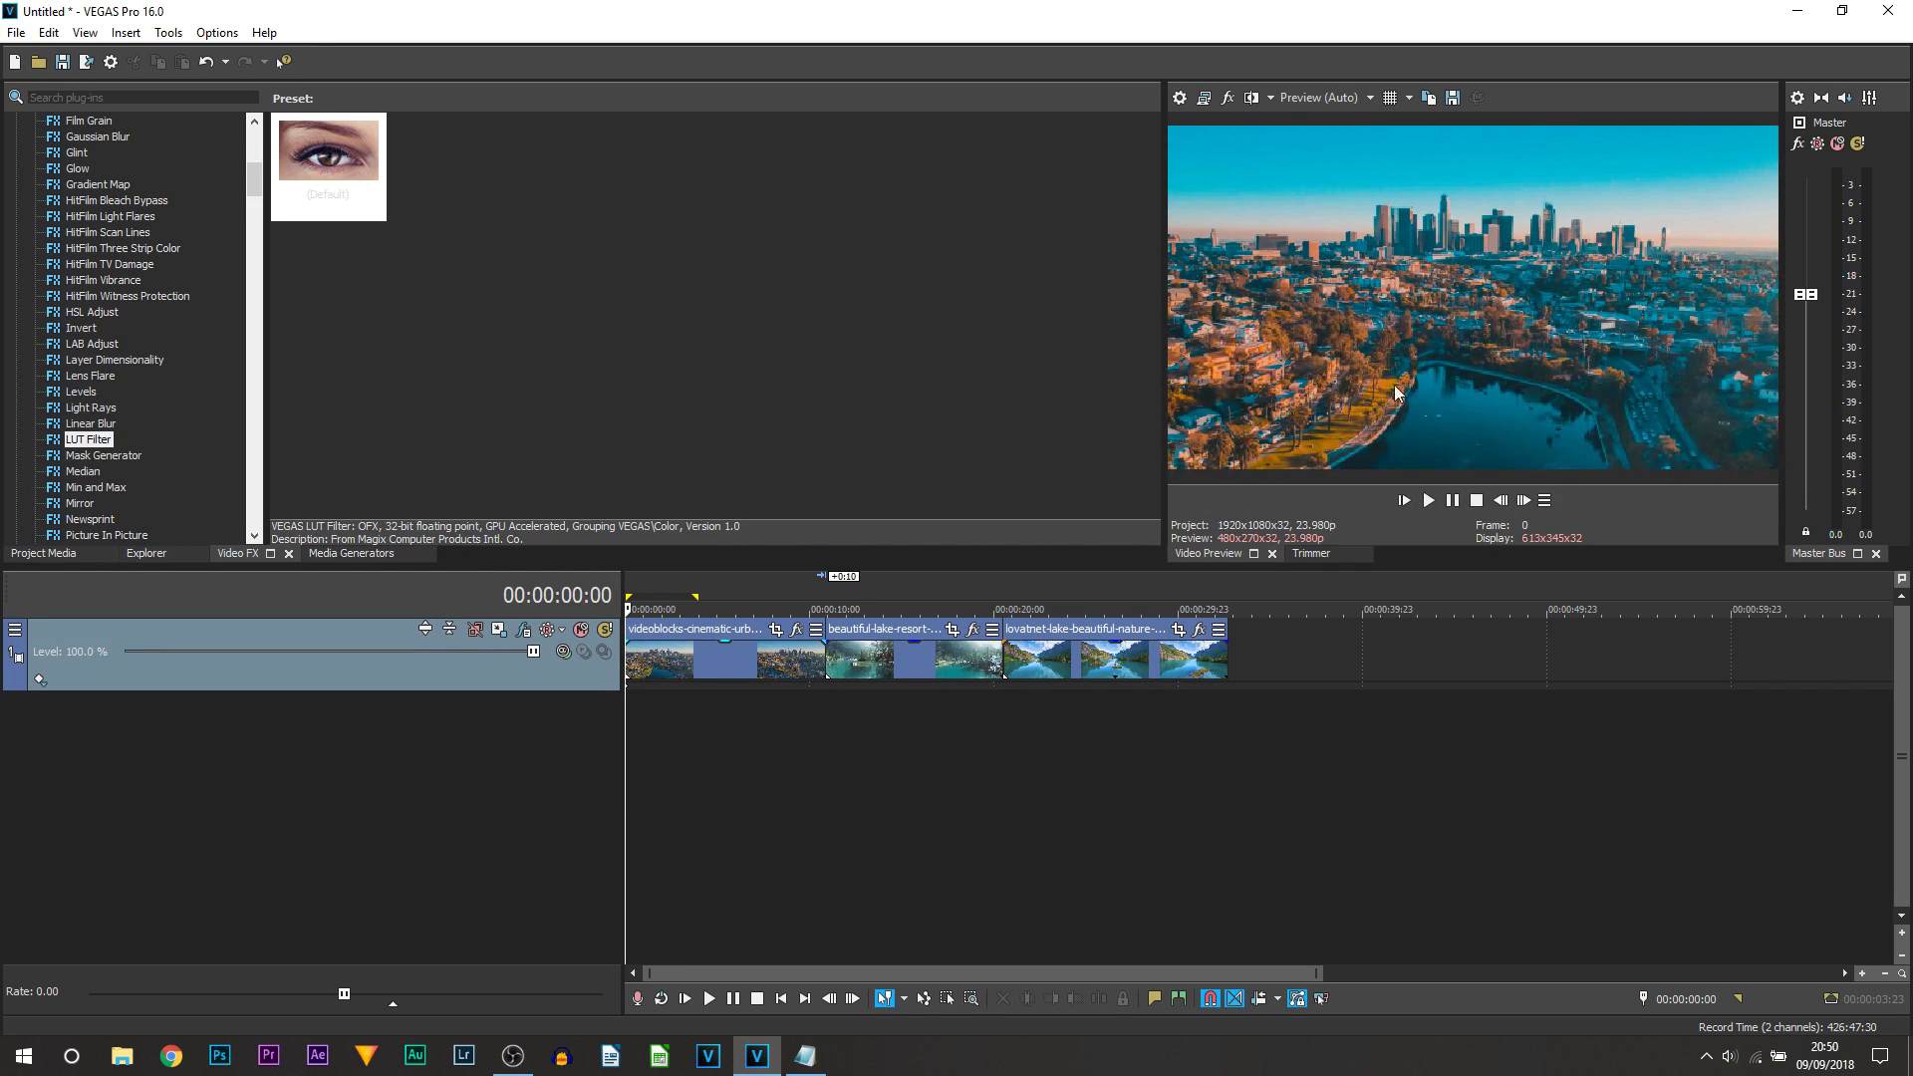
left_click(1429, 500)
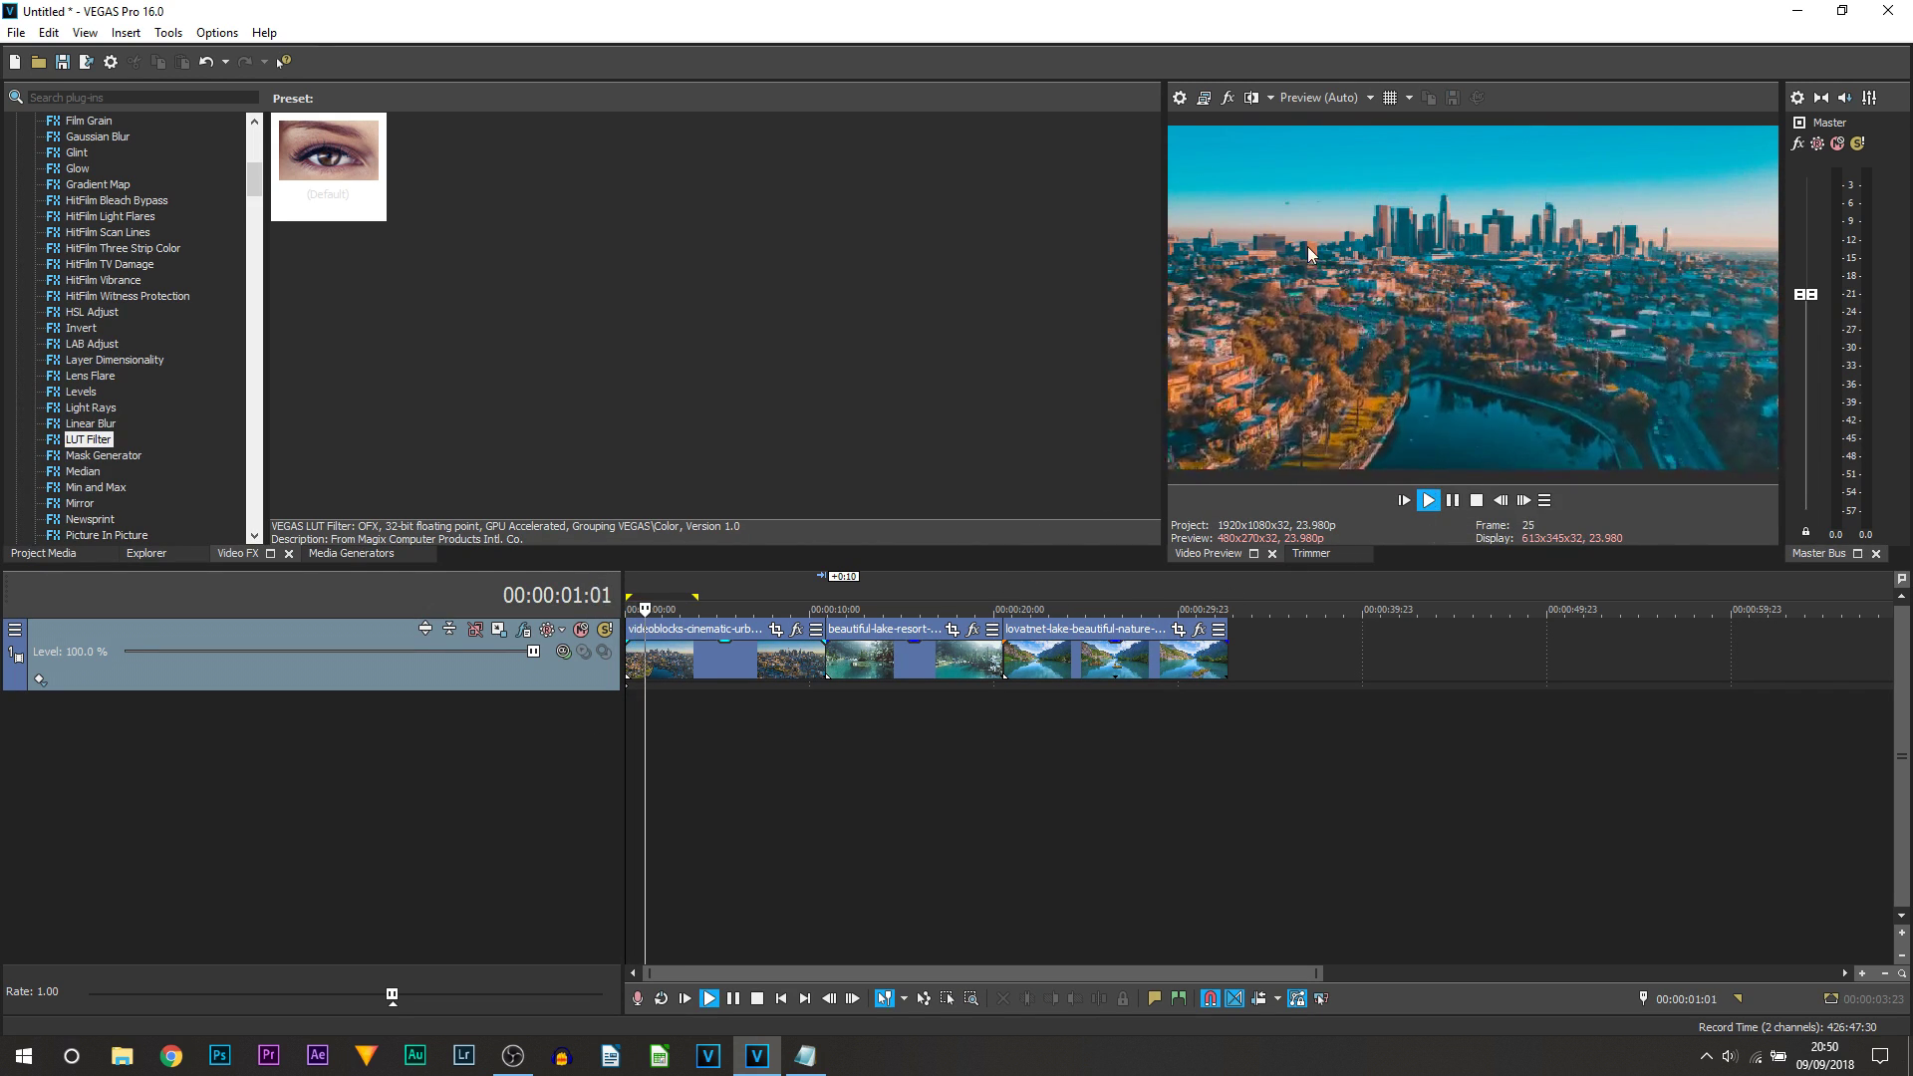
left_click(810, 598)
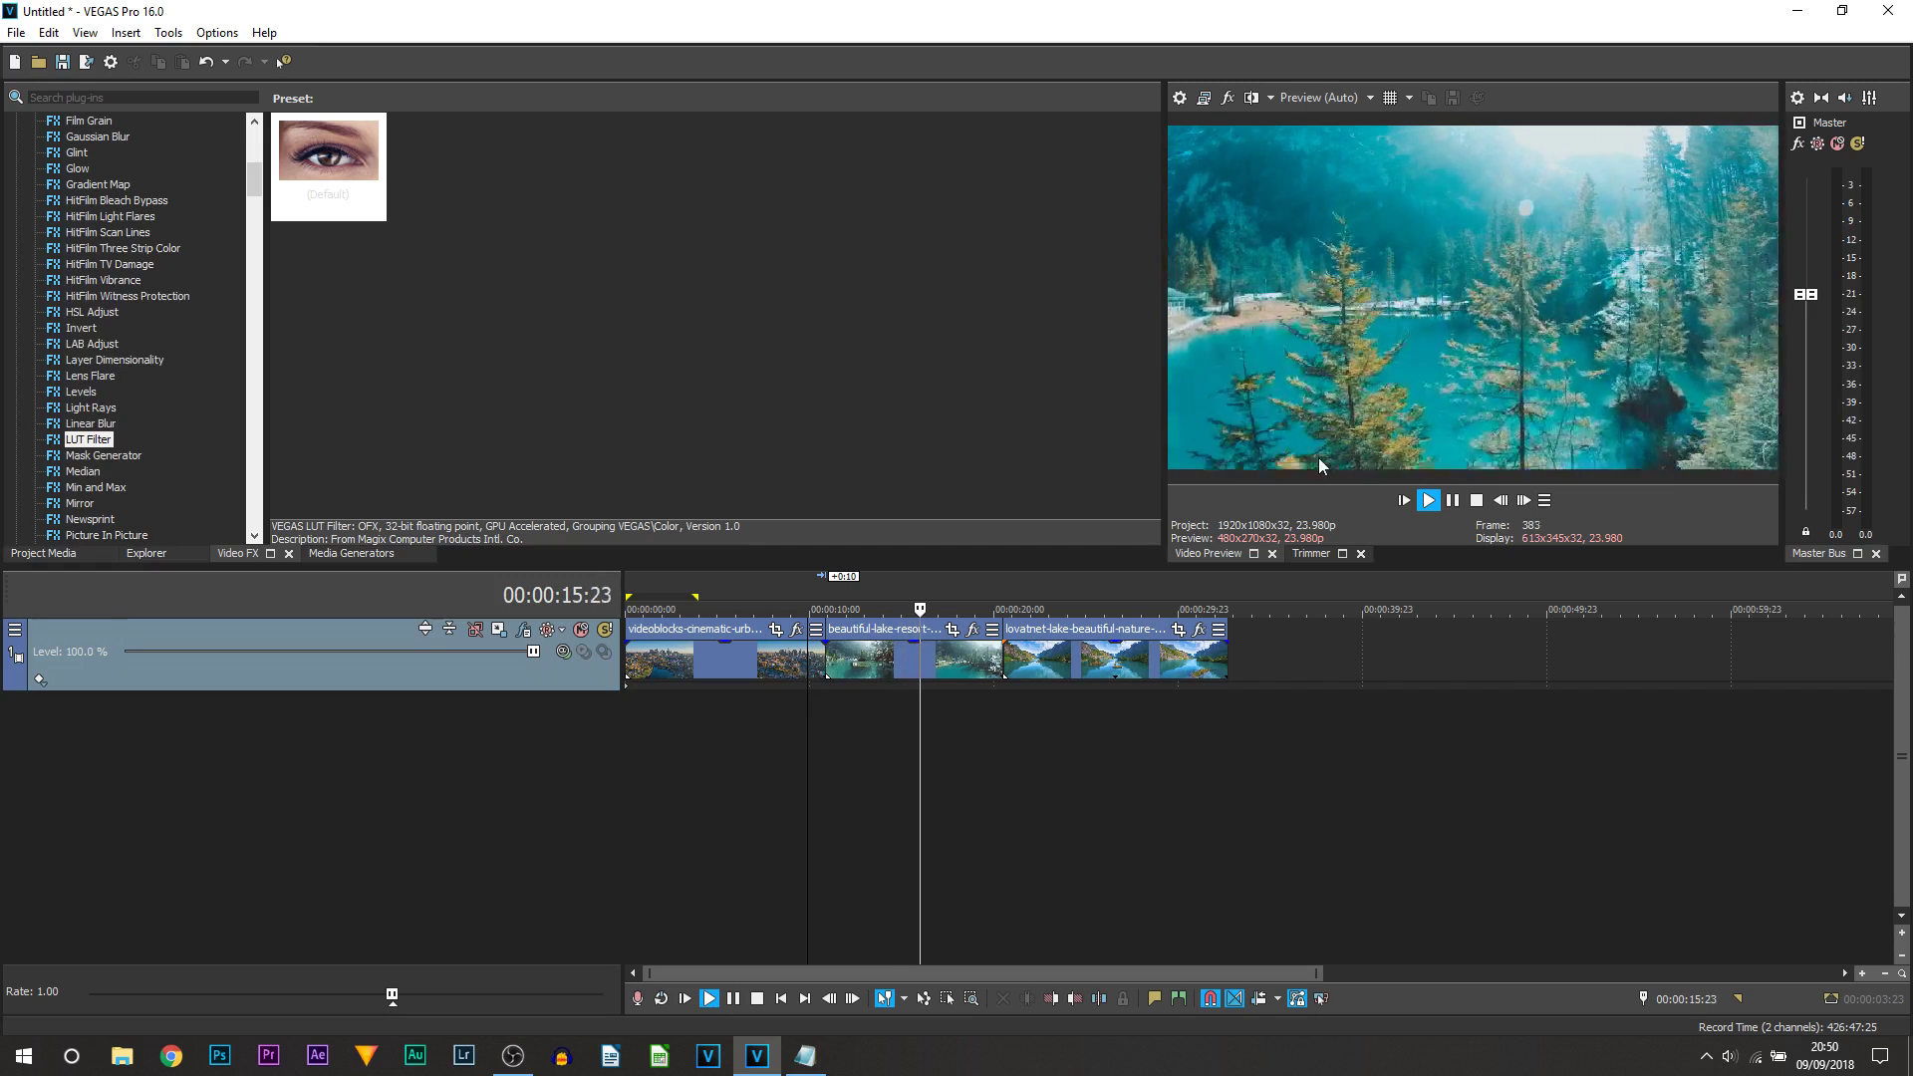
left_click(988, 608)
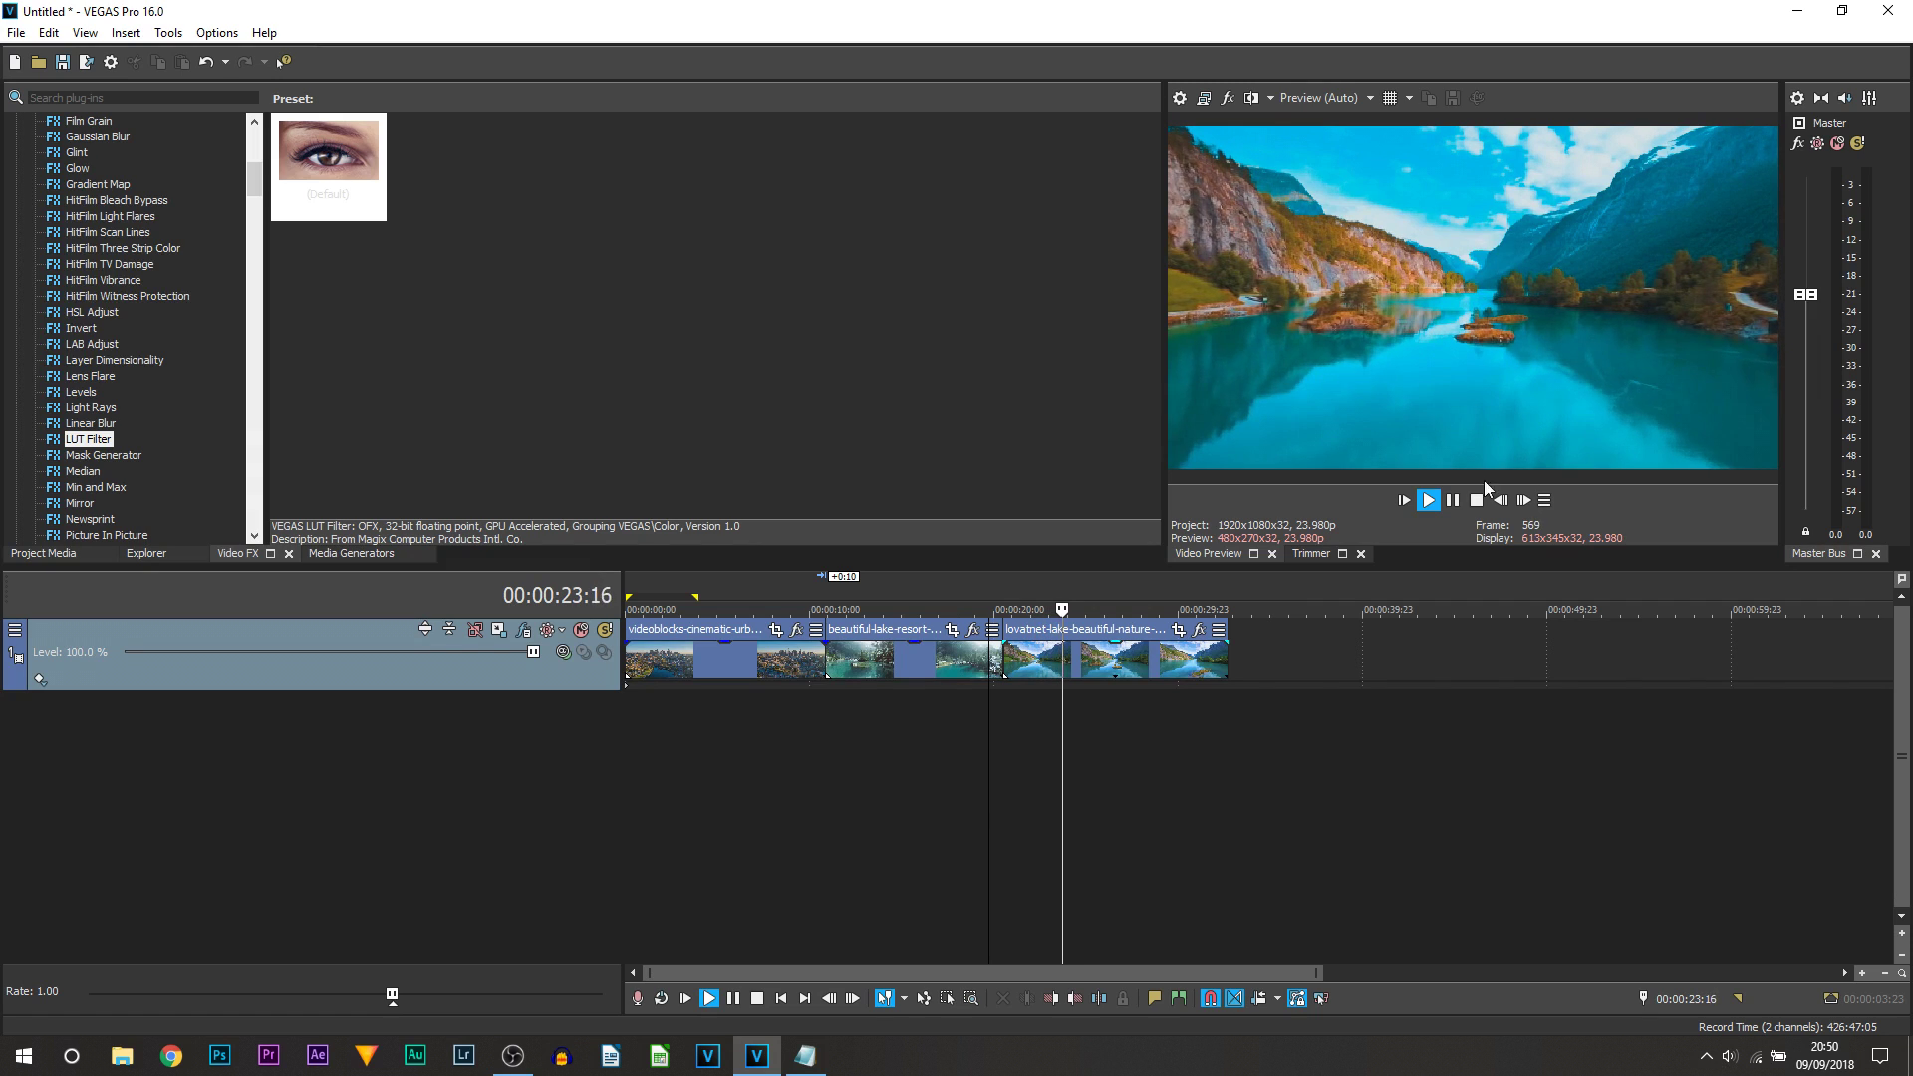
key("Return")
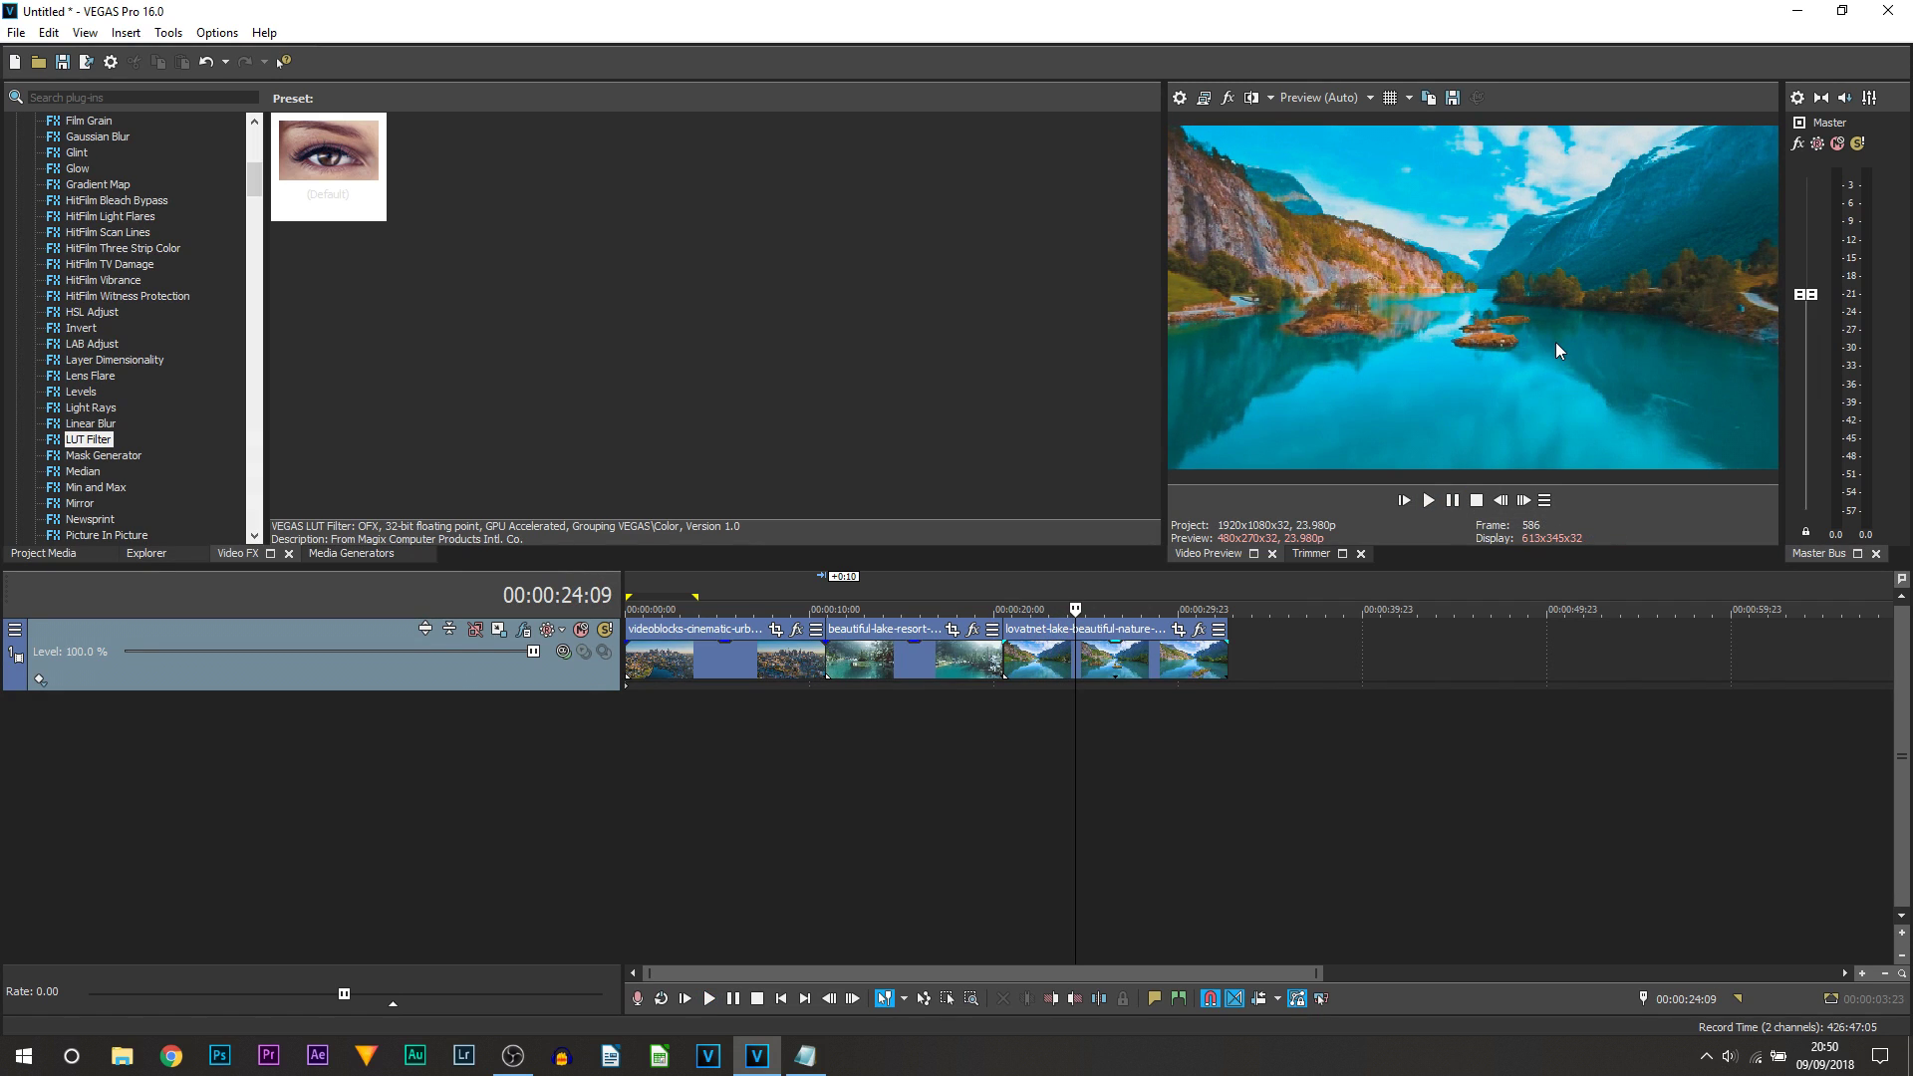
left_click(1428, 499)
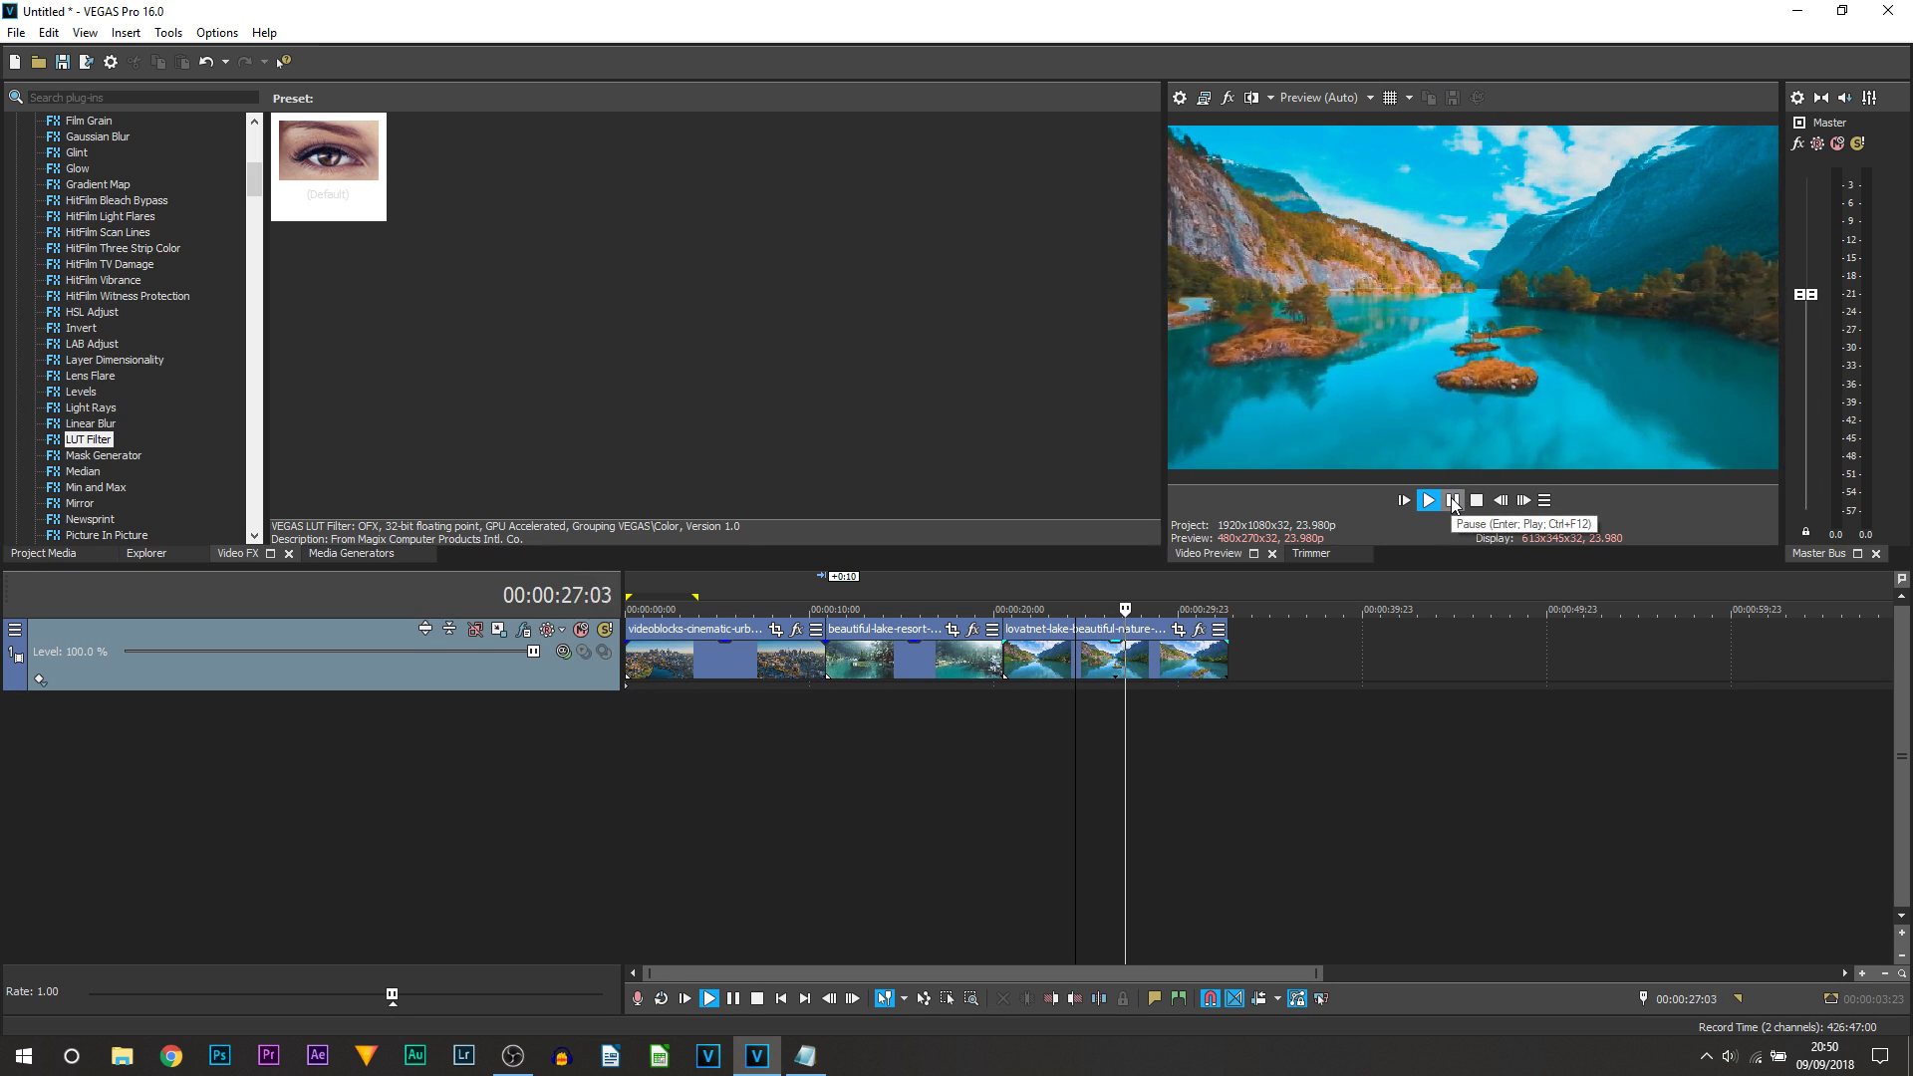
left_click(1165, 775)
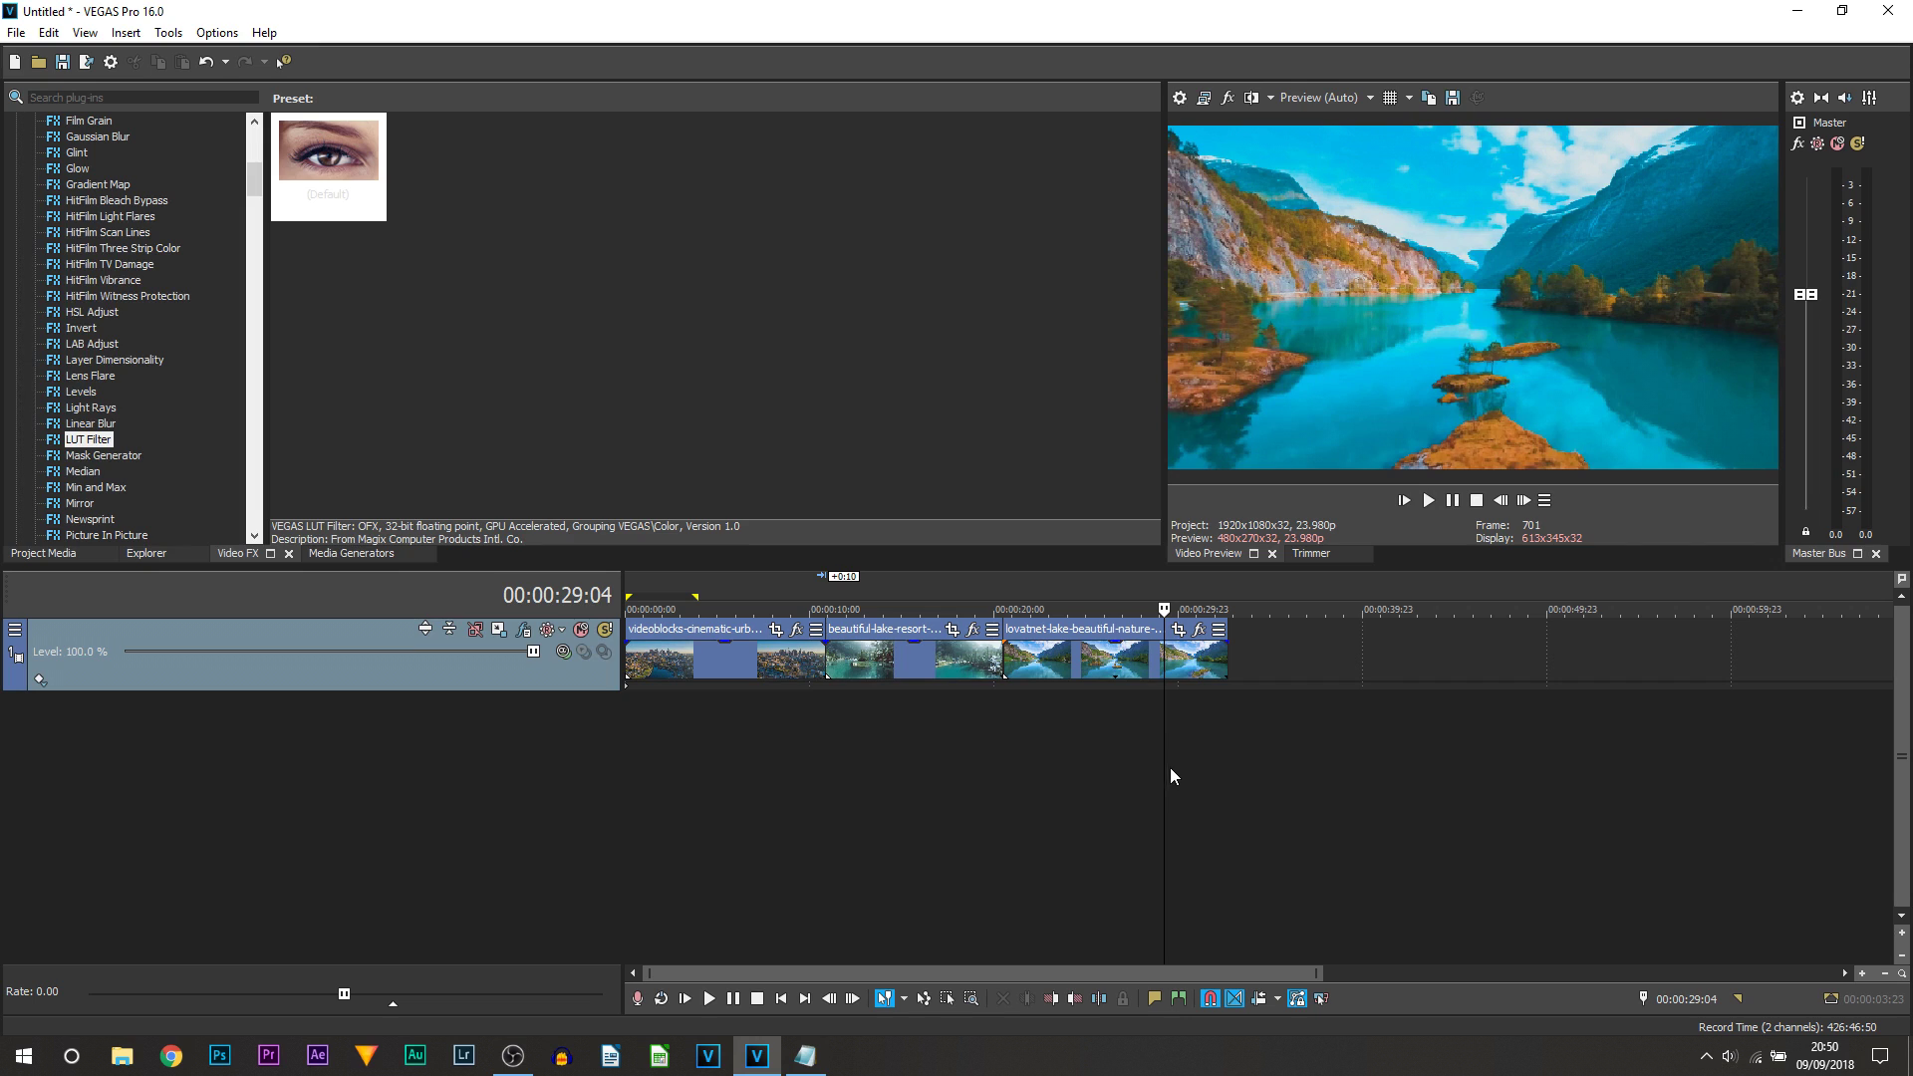
key("Home")
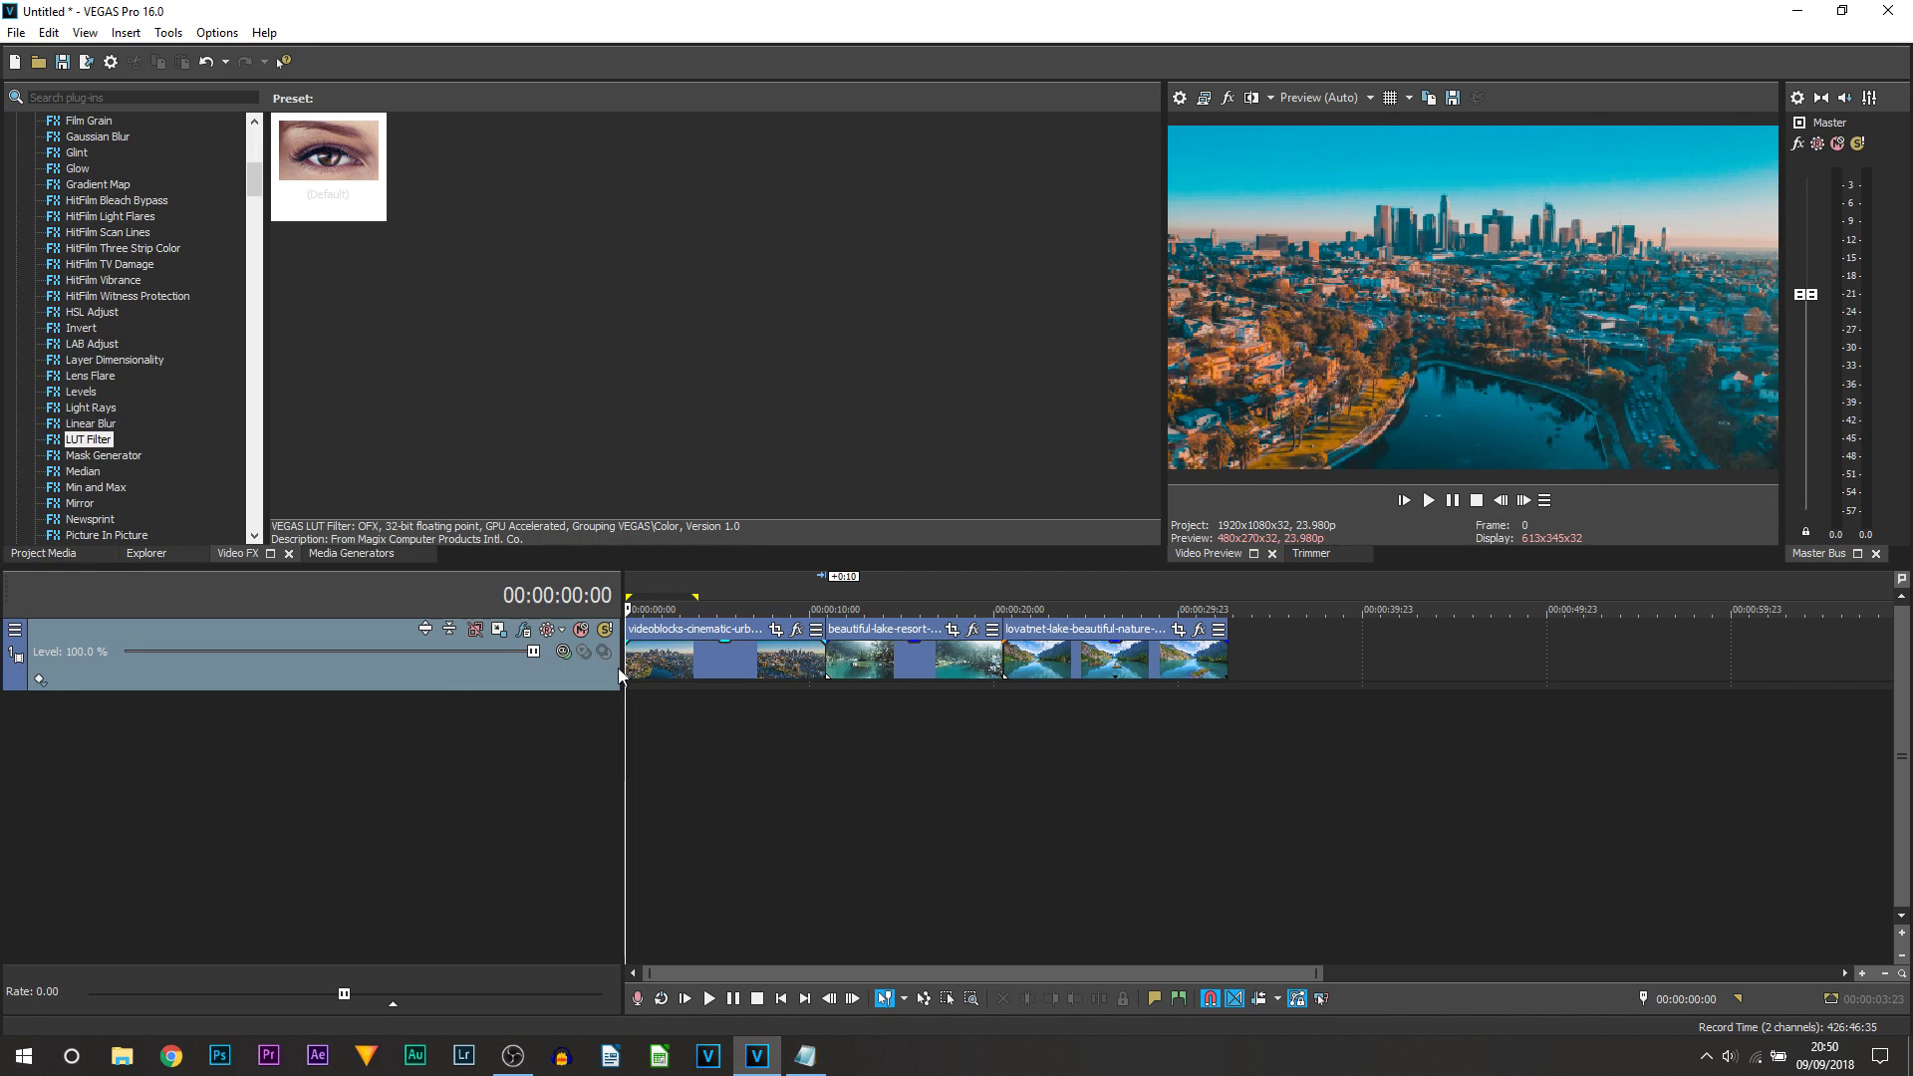
left_click(524, 635)
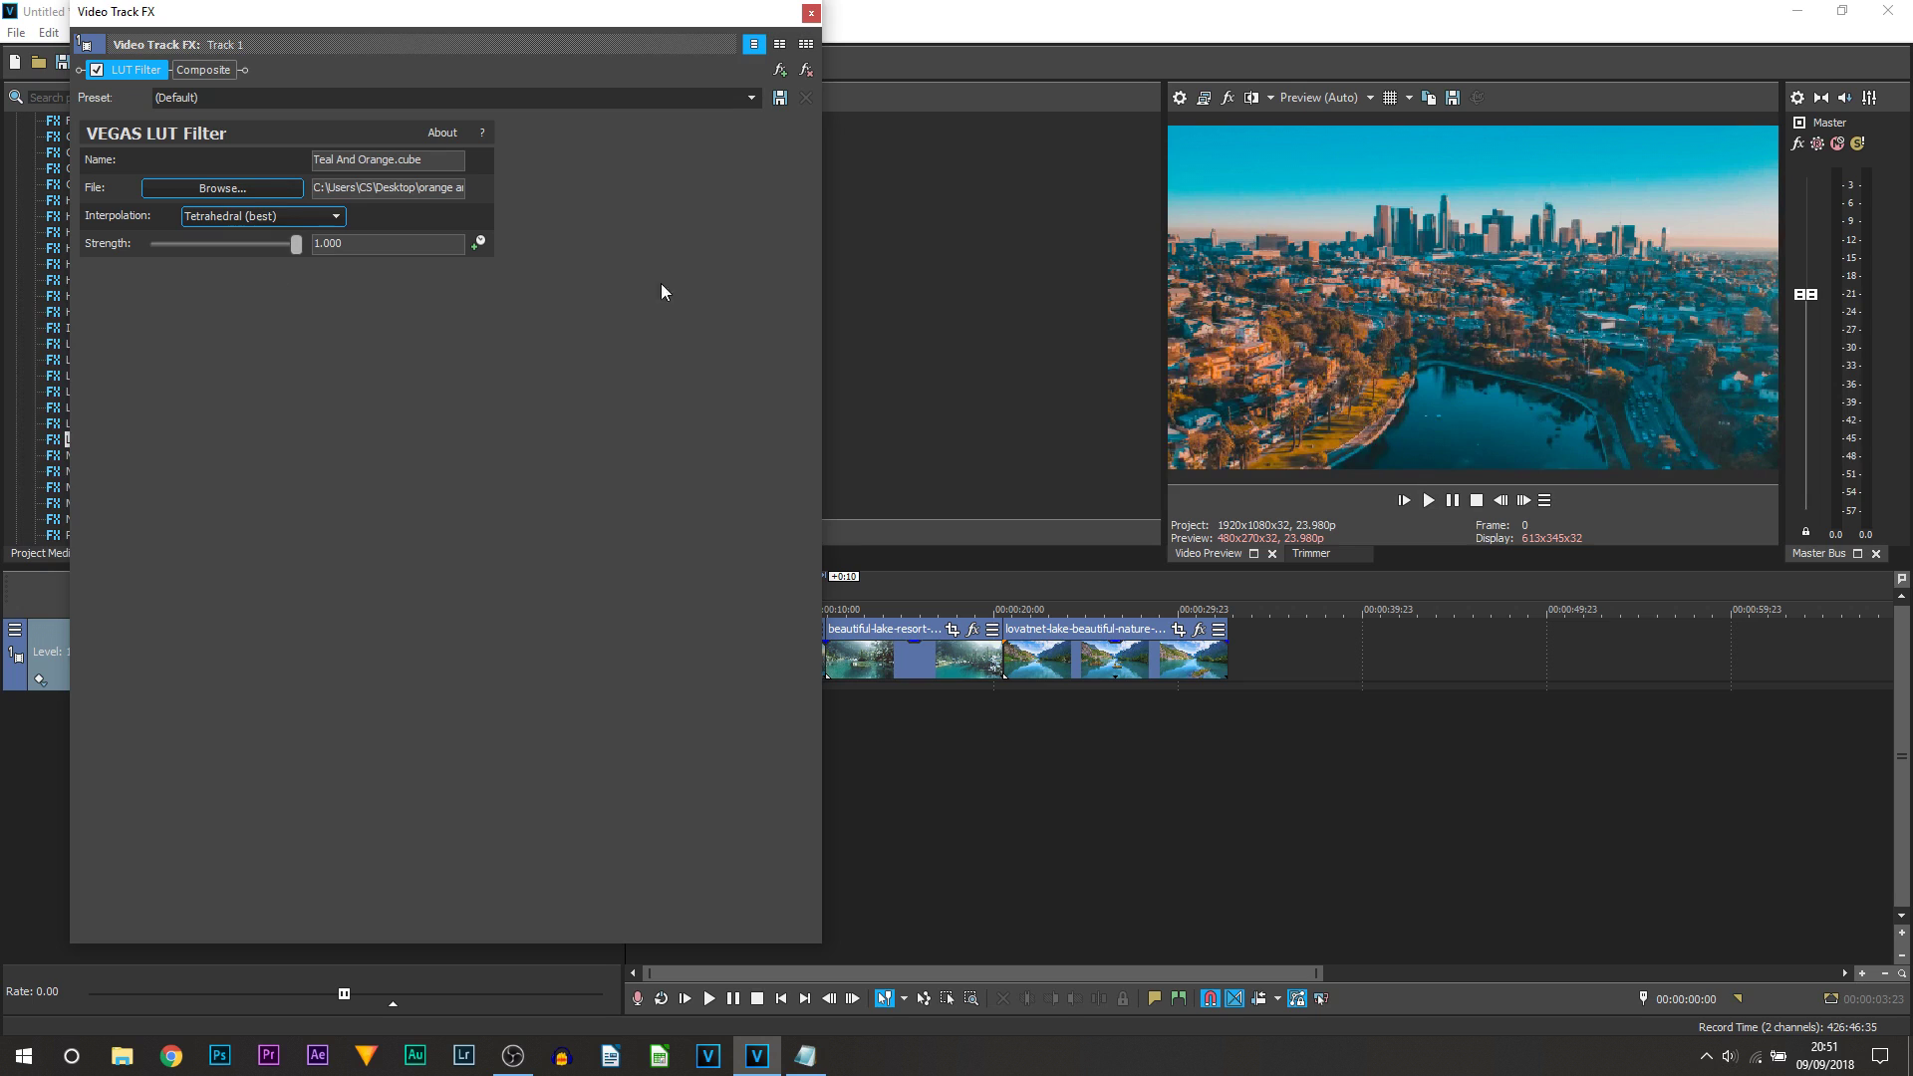
left_click(810, 16)
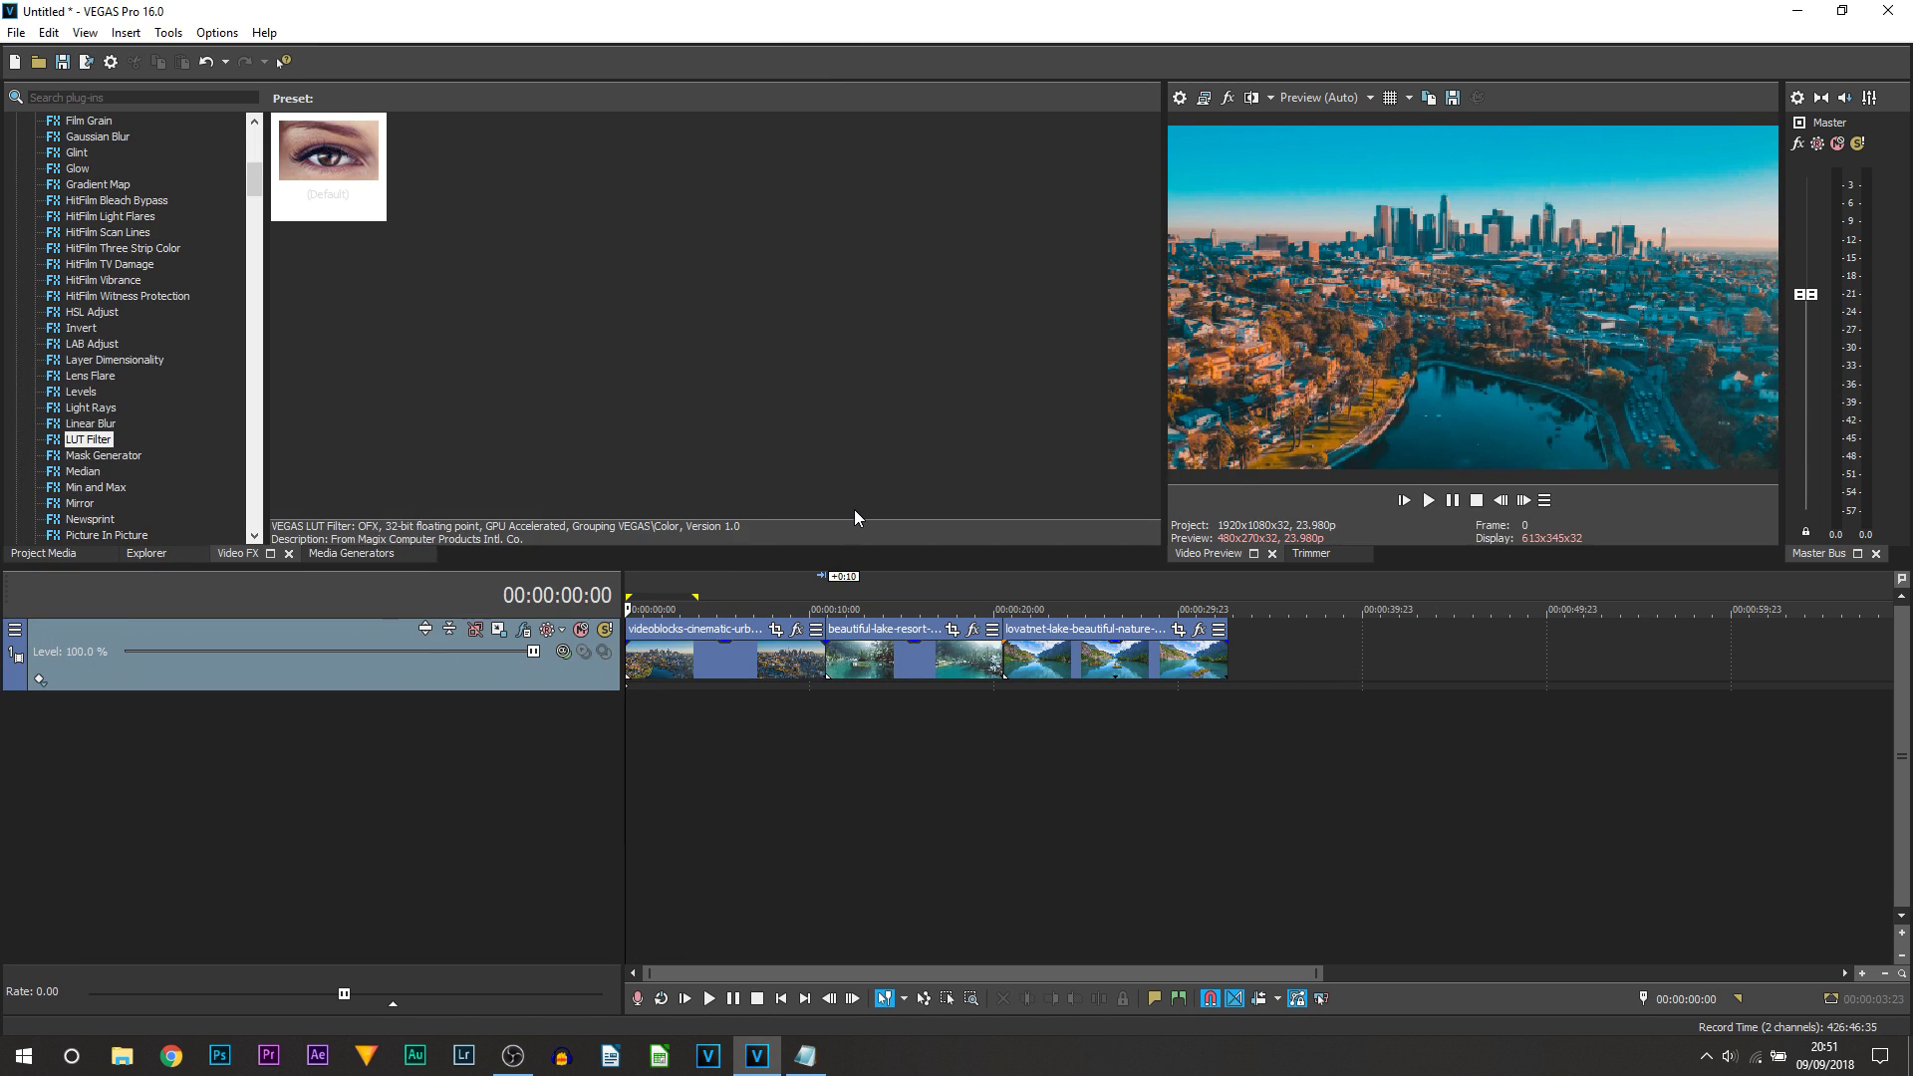
left_click_drag(777, 761, 878, 738)
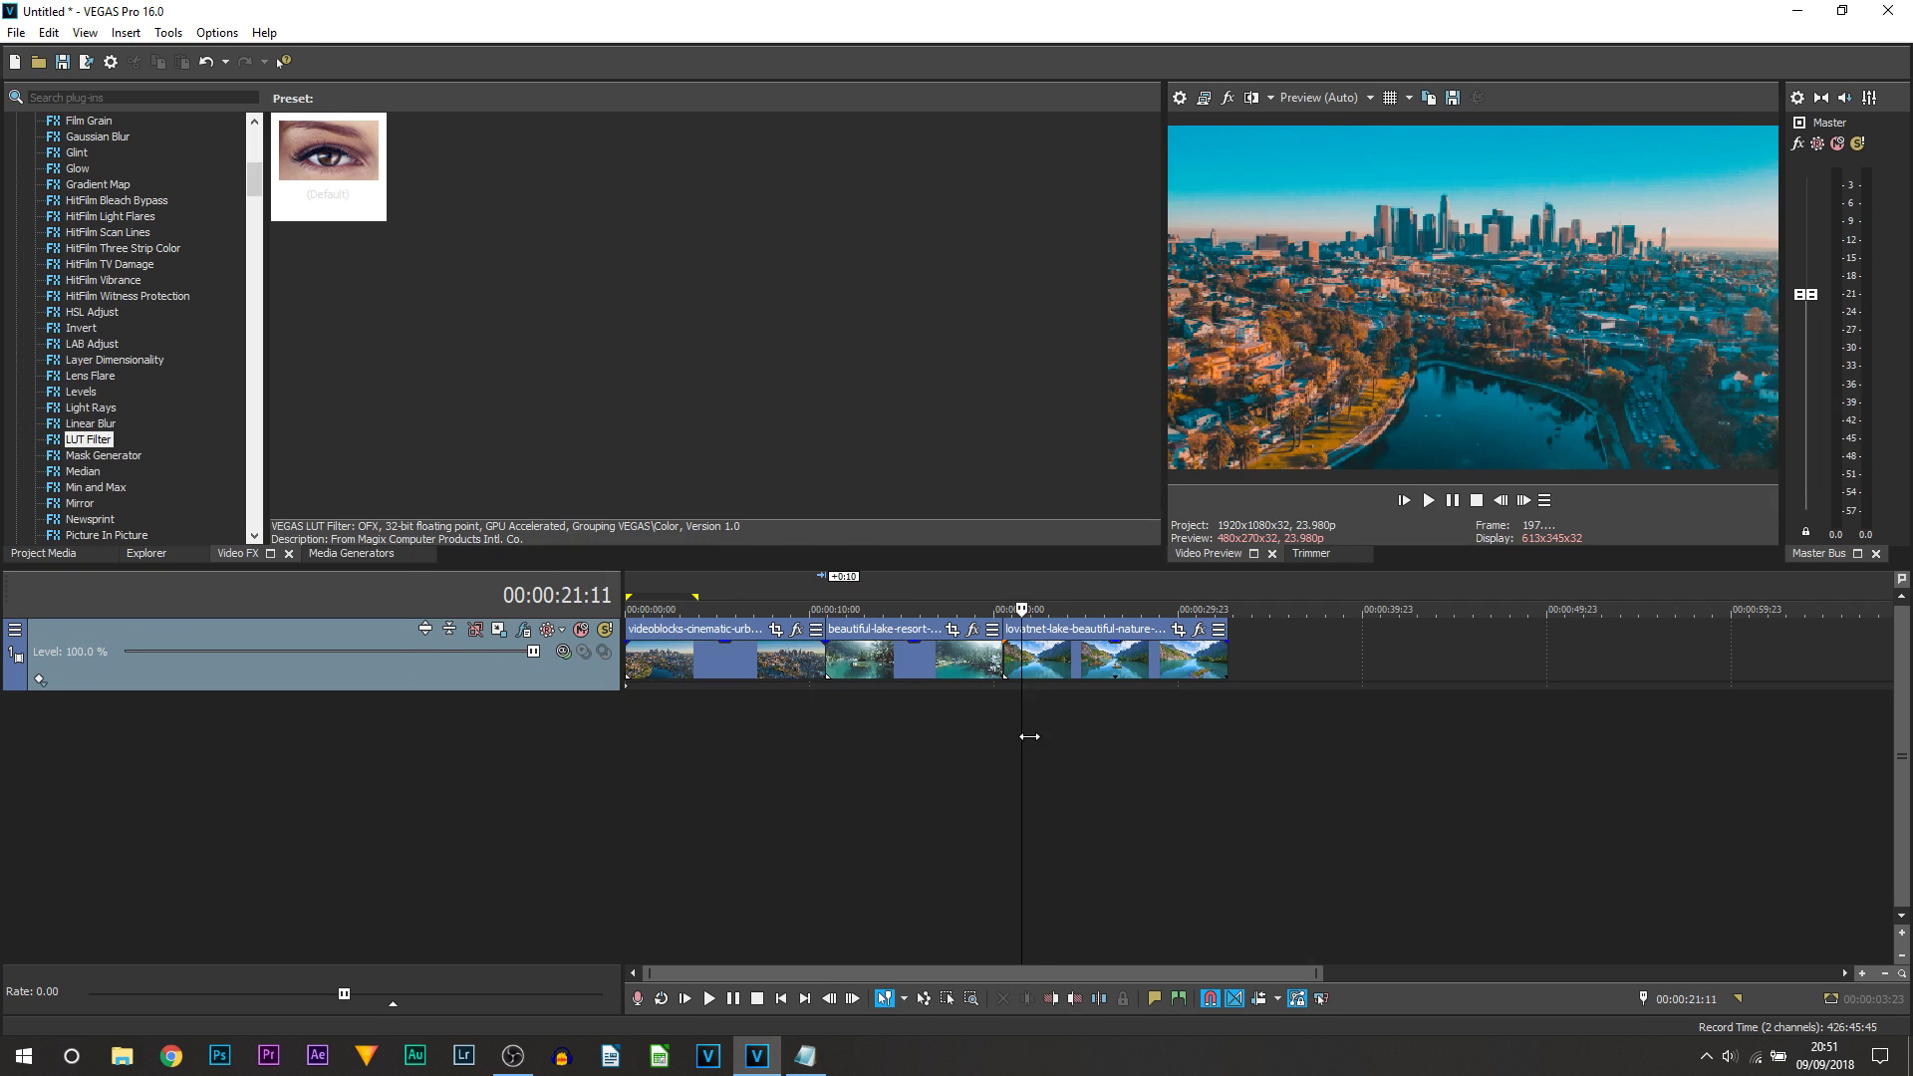
left_click_drag(1029, 736, 498, 762)
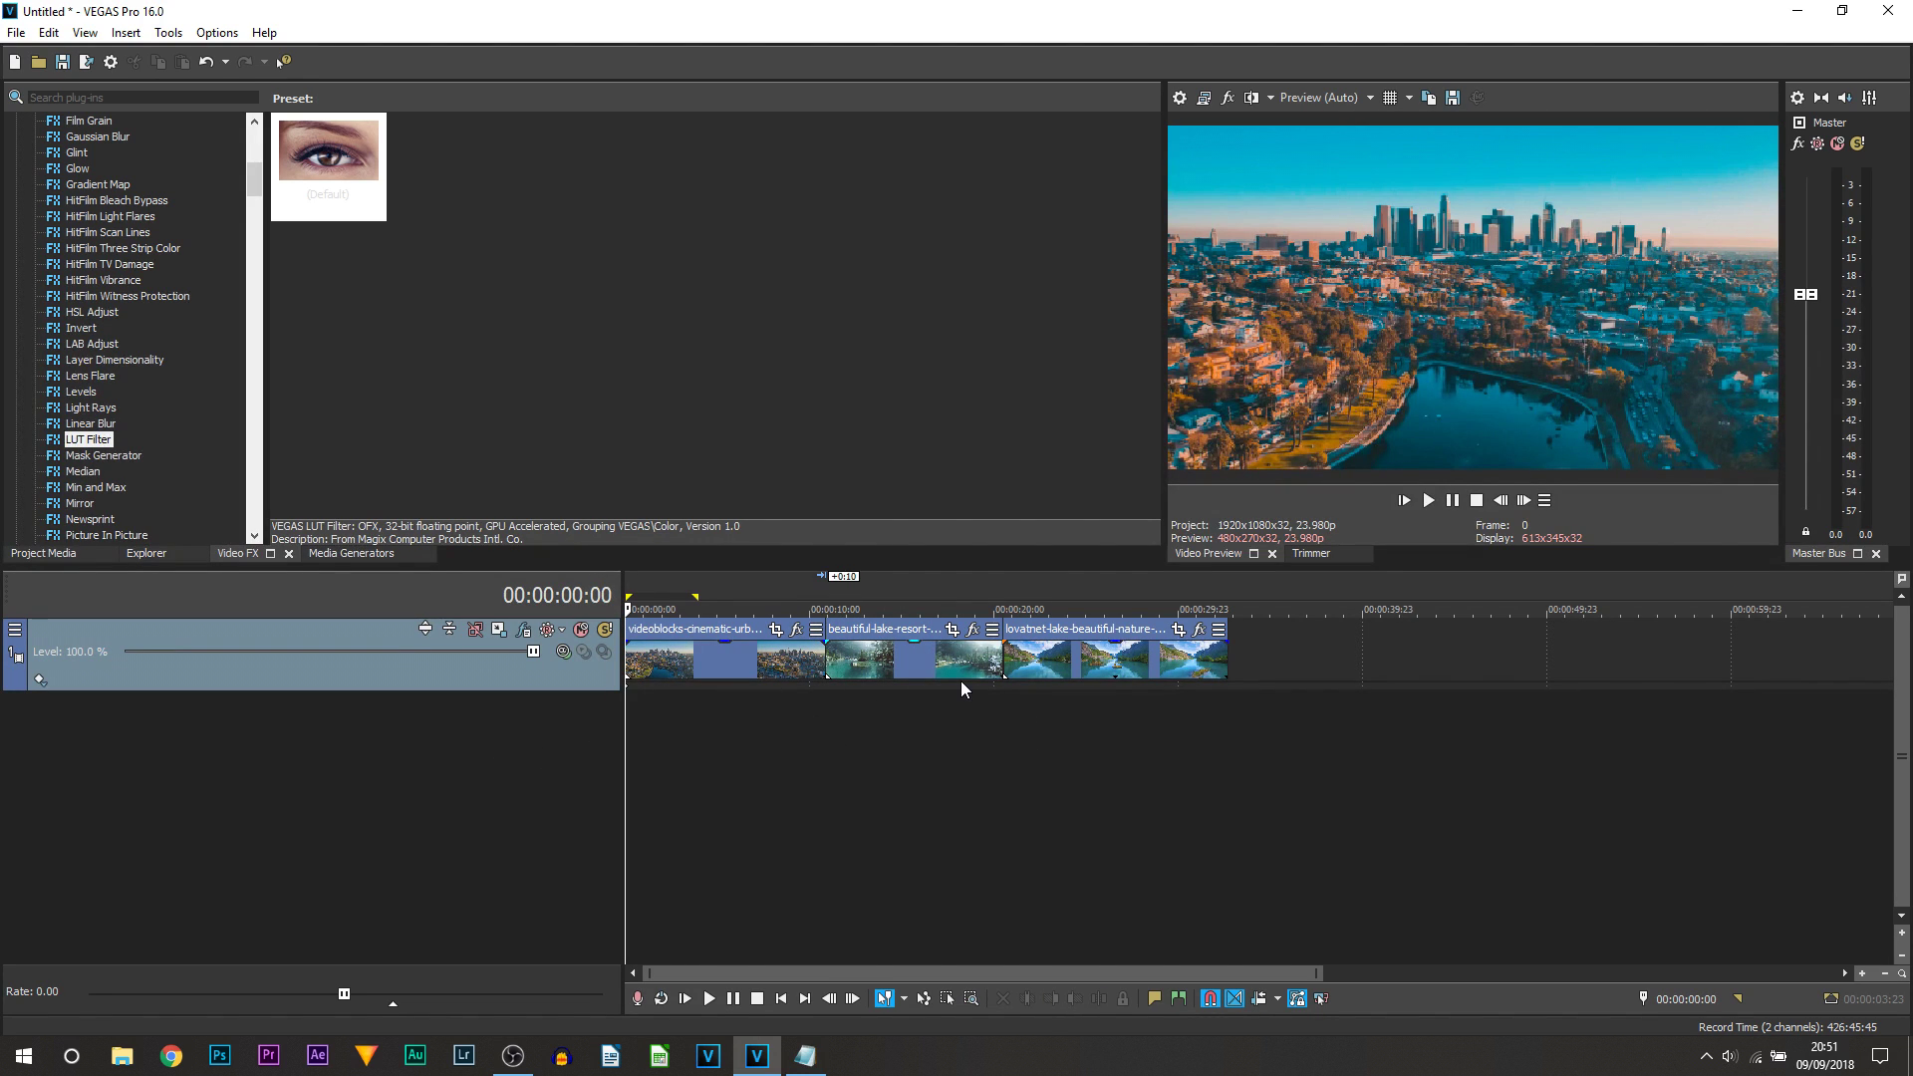